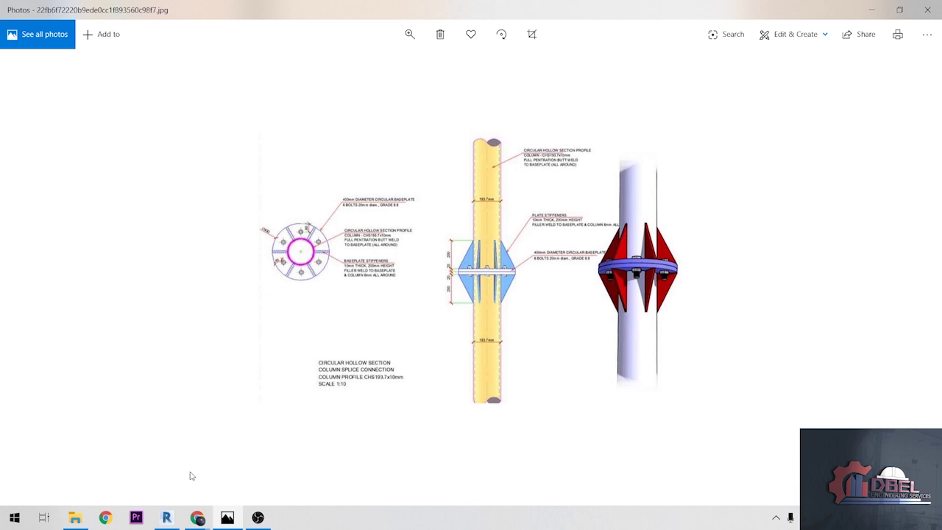
# - Switch from the column splice reference drawing in Photos to the Revit 2020 home screen
pyautogui.click(168, 518)
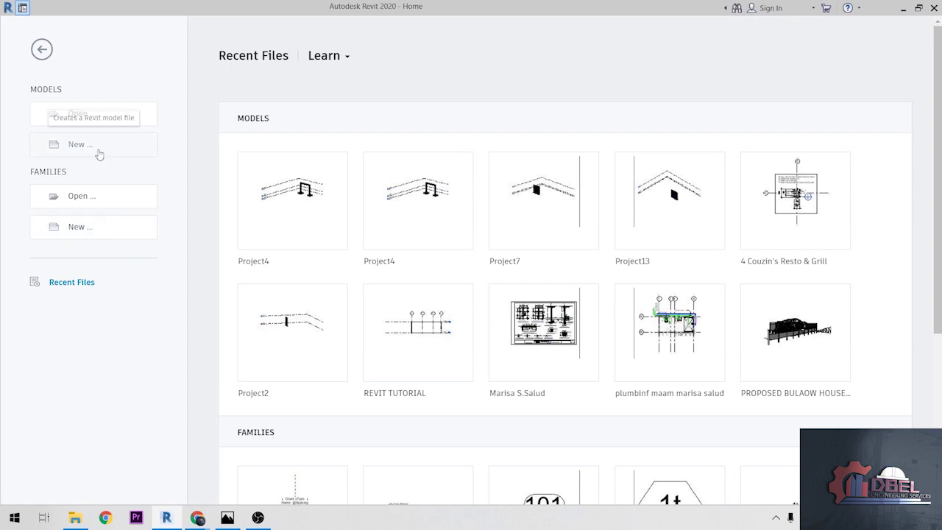
# - Create a new project from the US Metric Structural Analysis-DefaultMetric.rte template
pyautogui.click(81, 145)
pyautogui.click(593, 120)
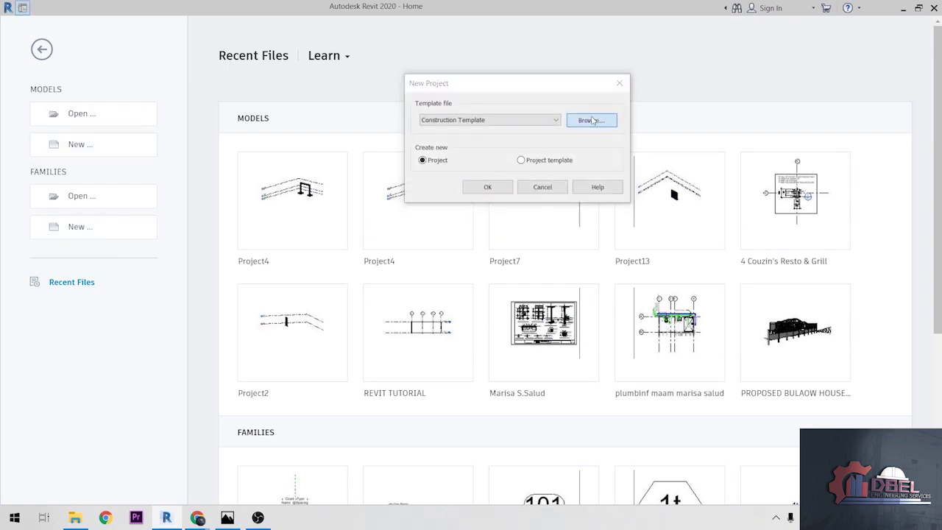
pyautogui.click(508, 105)
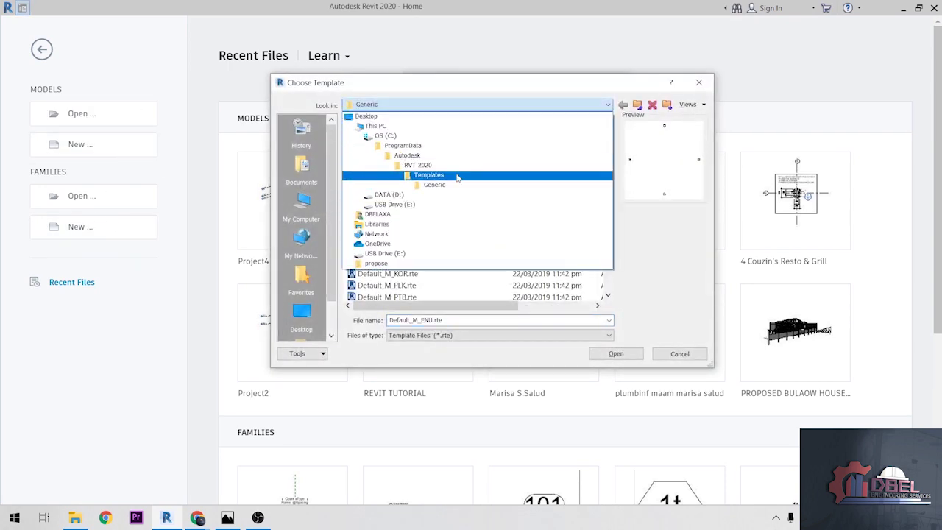
pyautogui.click(459, 177)
pyautogui.doubleClick(400, 155)
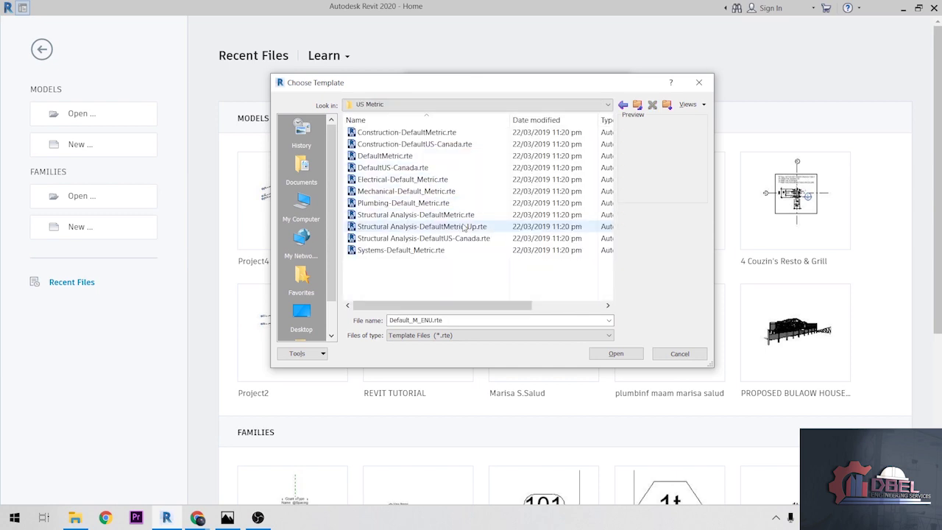
pyautogui.click(416, 214)
pyautogui.click(617, 355)
pyautogui.click(478, 190)
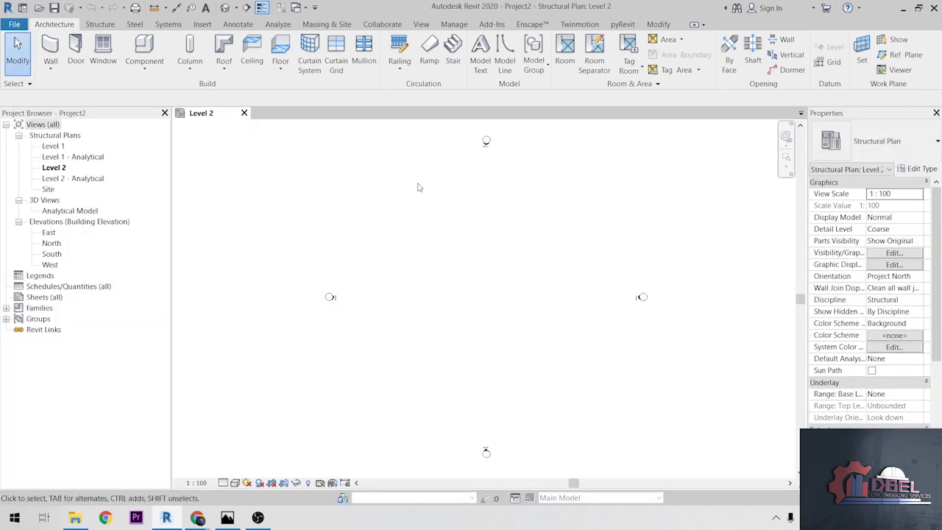
# - In the North elevation, draw a new Level 3 aligned with the existing levels
pyautogui.doubleClick(51, 244)
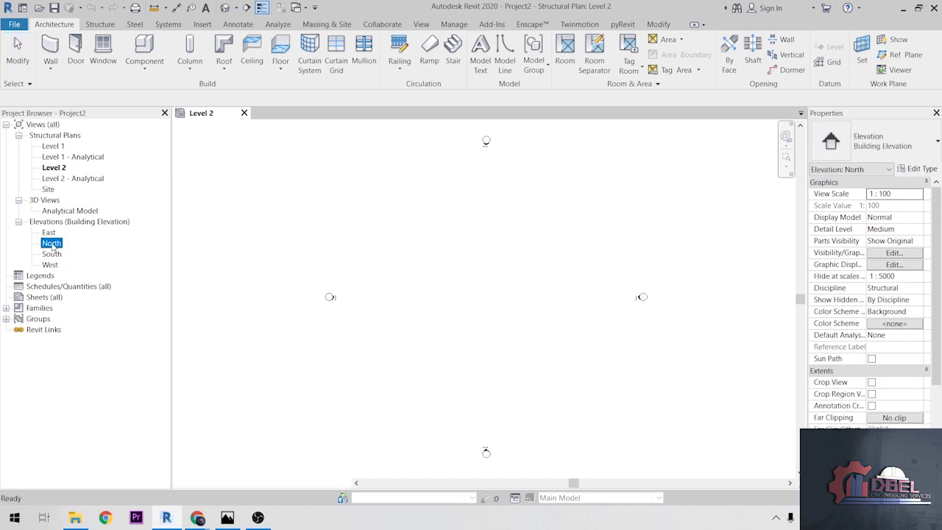
pyautogui.moveTo(347, 268); pyautogui.dragTo(369, 318, button='middle')
pyautogui.scroll(-2, 369, 318)
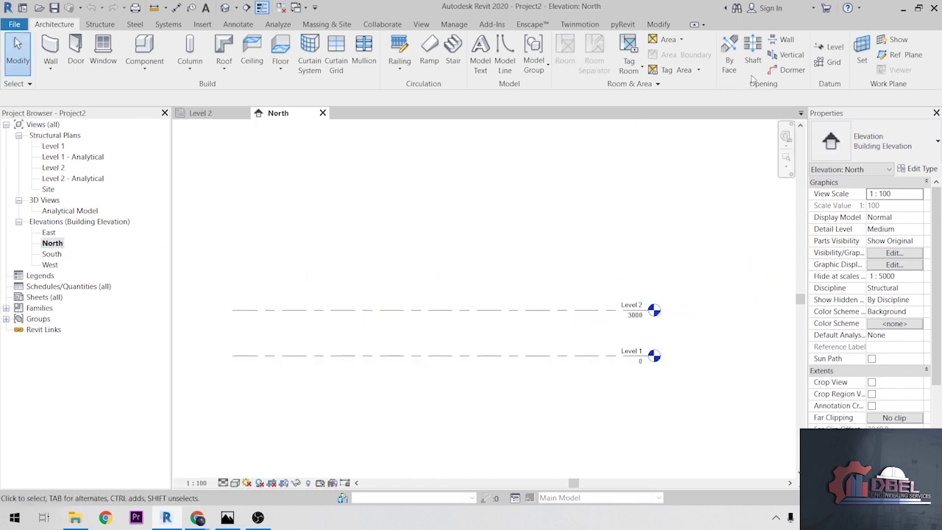
pyautogui.click(829, 46)
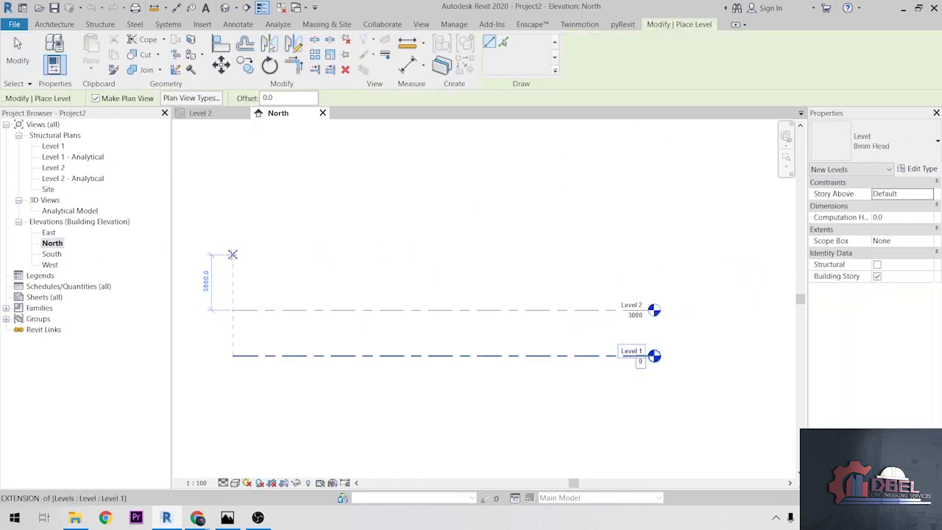
pyautogui.click(233, 254)
pyautogui.click(628, 256)
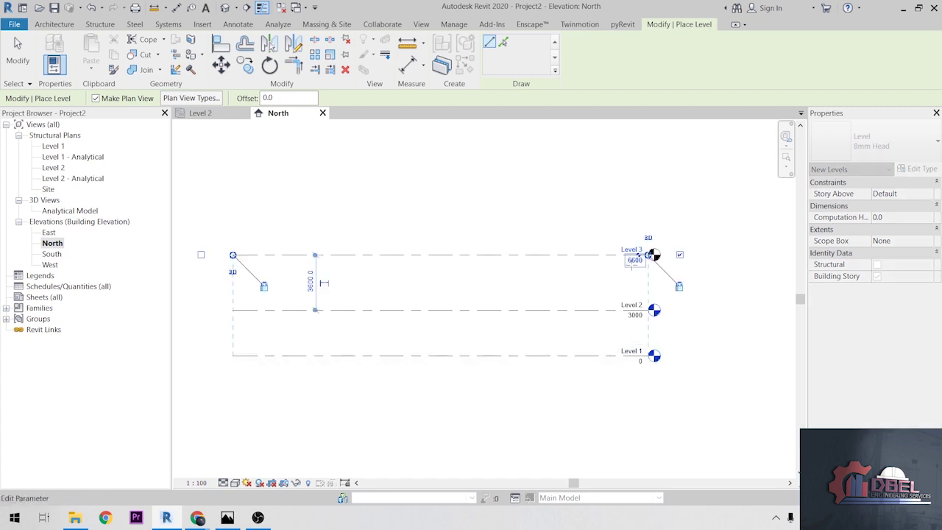
pyautogui.press('Escape')
pyautogui.press('Escape')
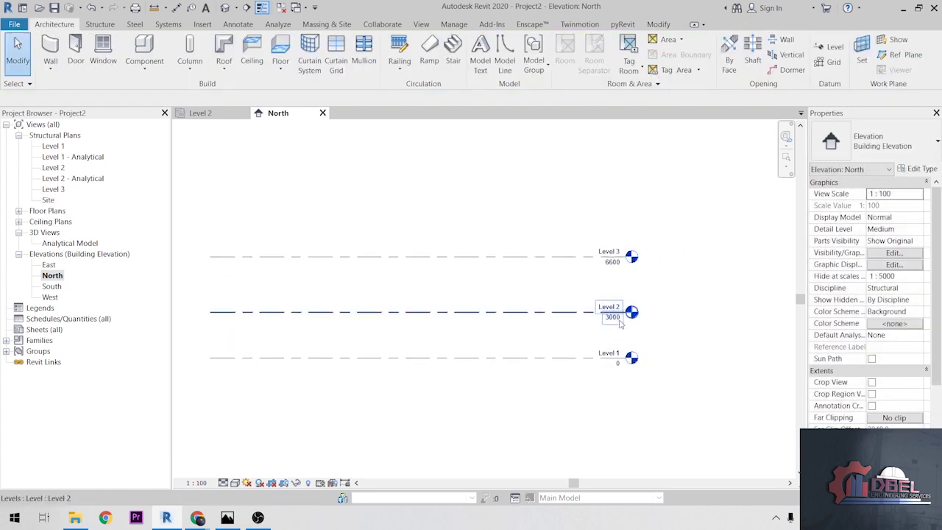
# - Set Level 2's elevation to 4000
pyautogui.scroll(2, 608, 310)
pyautogui.scroll(3, 602, 356)
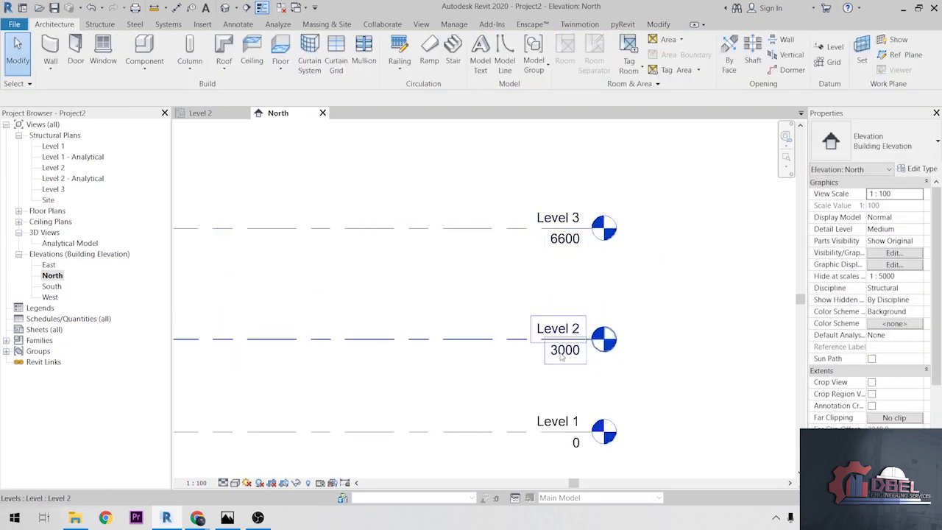
pyautogui.click(566, 355)
pyautogui.click(566, 354)
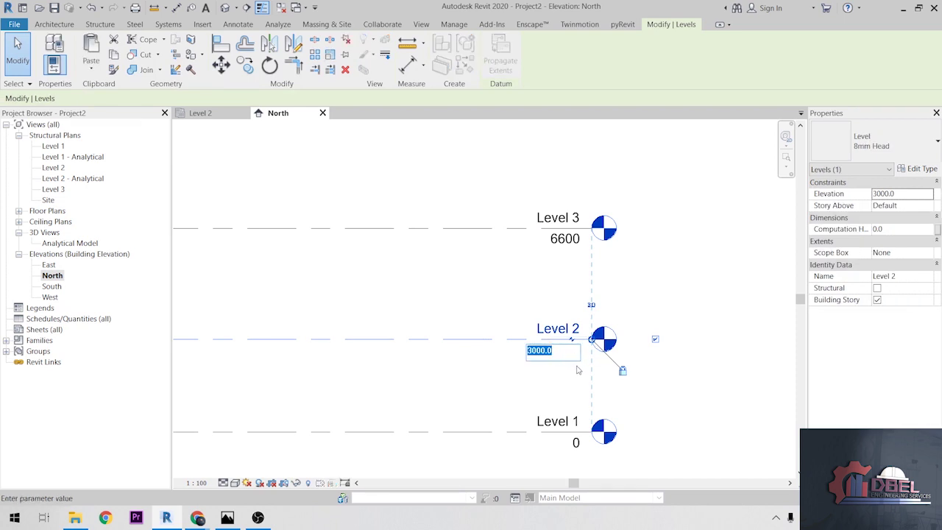
pyautogui.press('Return')
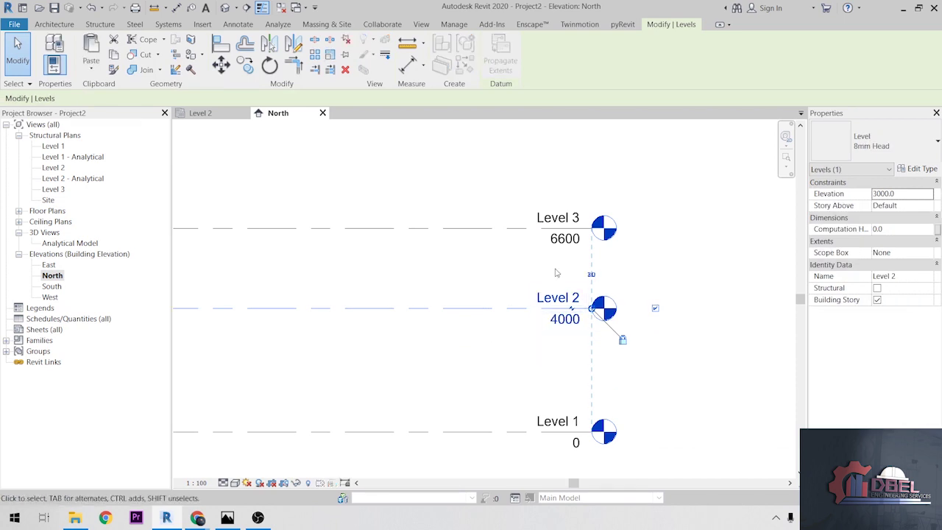
# - Set Level 3's elevation to 9000
pyautogui.click(565, 240)
pyautogui.click(566, 240)
pyautogui.hotkey('ctrl', 'c')
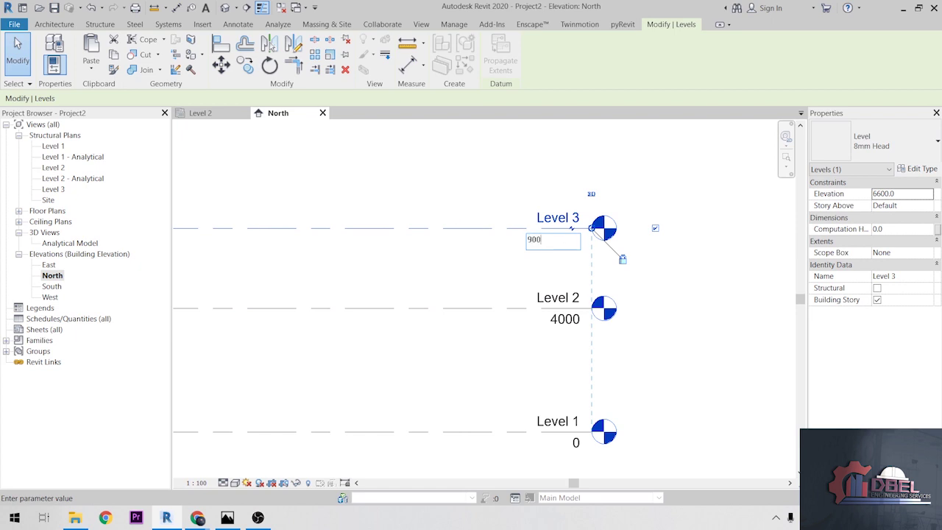
pyautogui.write('9000')
pyautogui.press('Return')
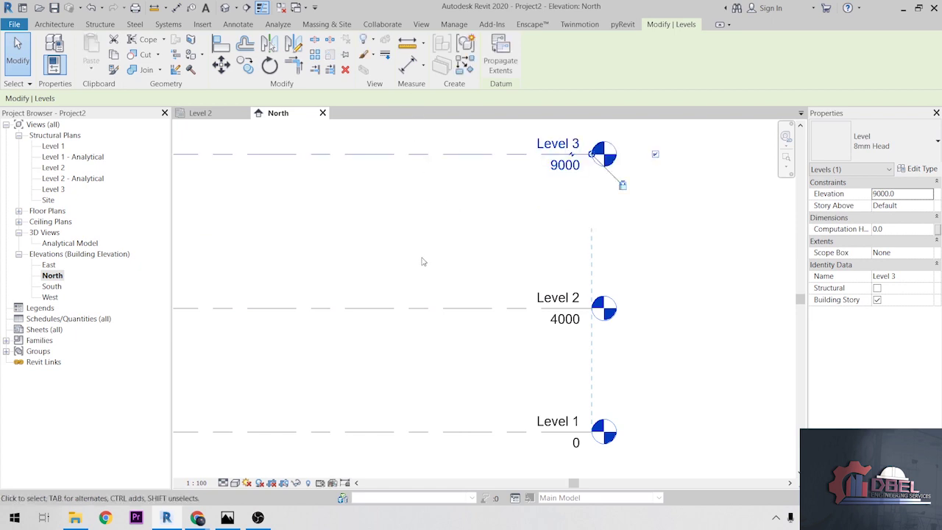
pyautogui.scroll(-5, 612, 243)
pyautogui.click(505, 178)
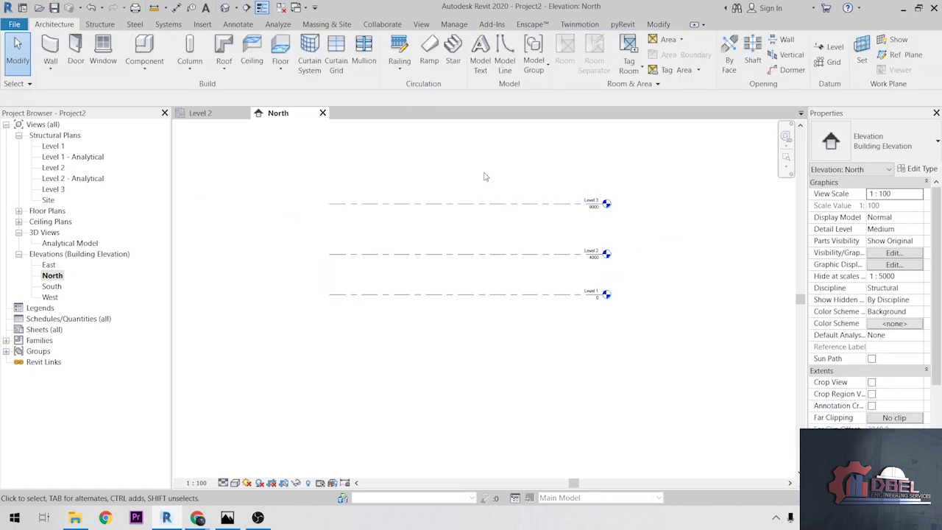
pyautogui.scroll(1, 454, 339)
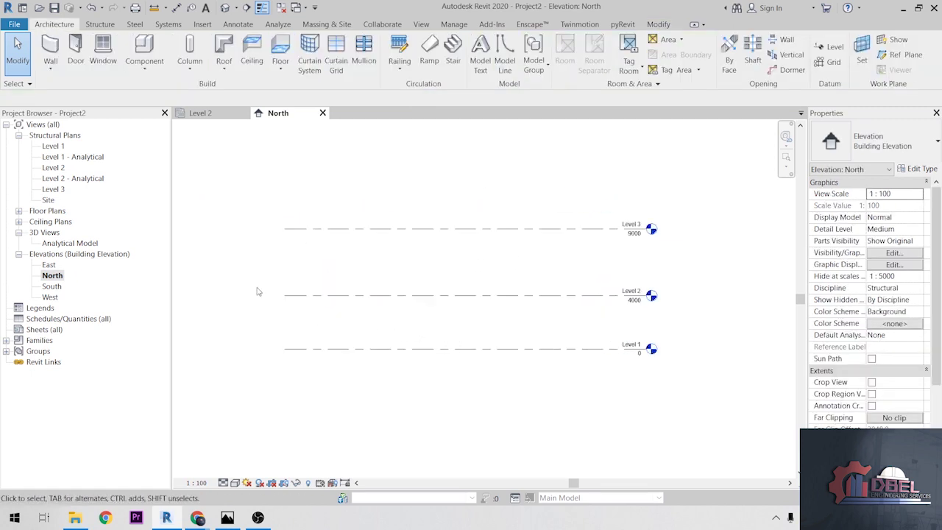
pyautogui.doubleClick(53, 146)
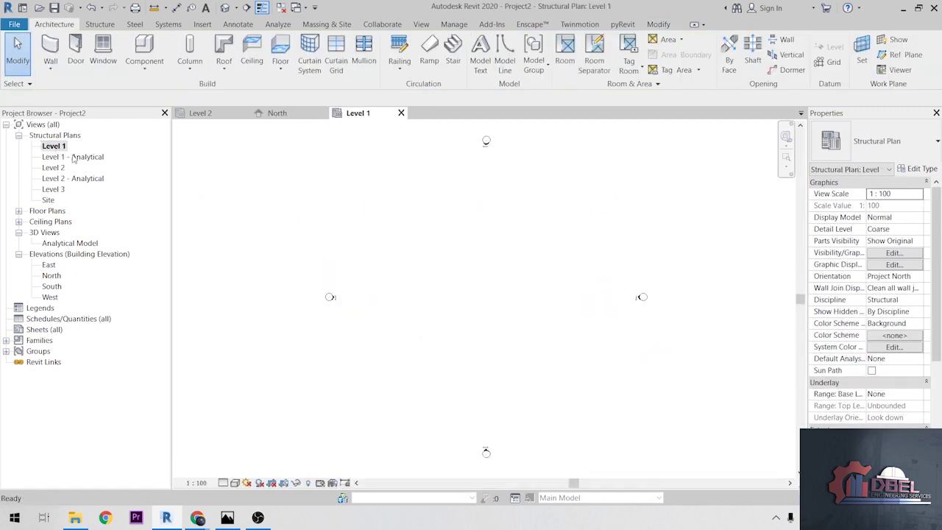
# - Draw vertical grid 1 and a horizontal grid crossing it in the plan
pyautogui.click(830, 62)
pyautogui.click(434, 359)
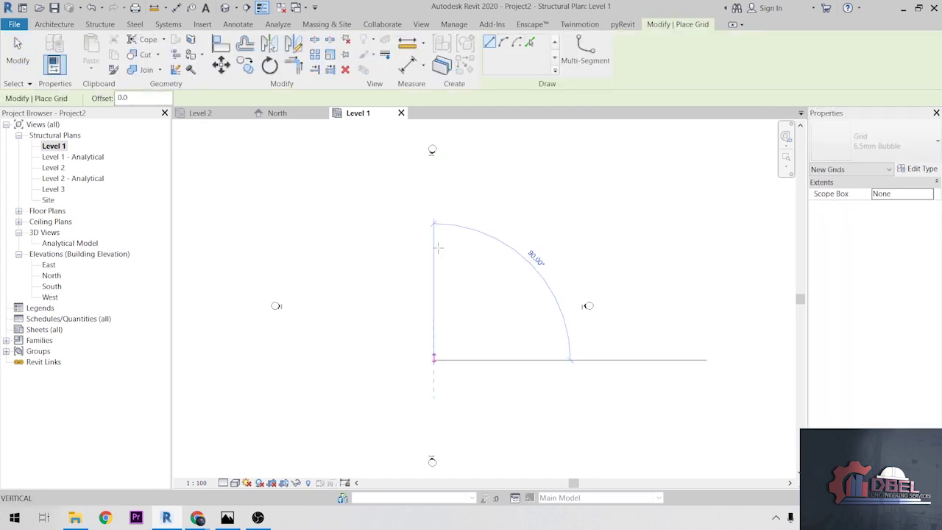
pyautogui.click(434, 223)
pyautogui.click(340, 297)
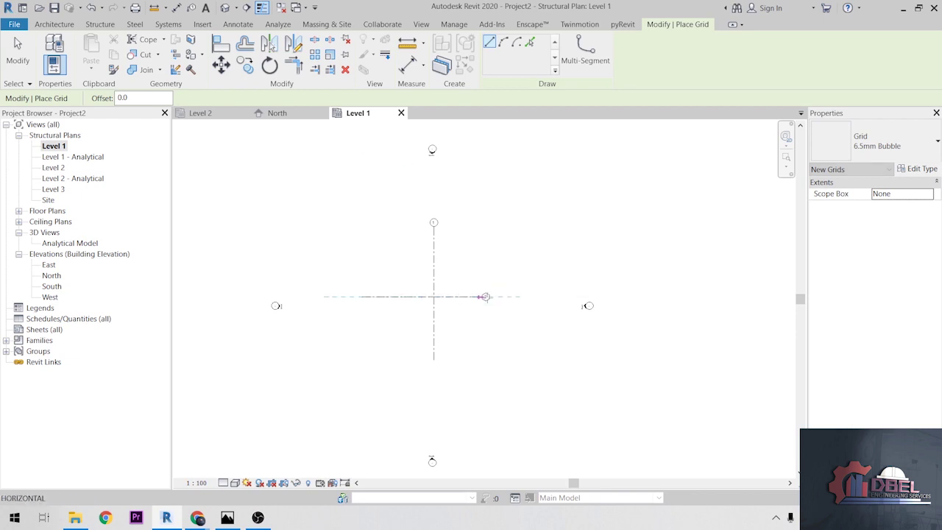
pyautogui.click(505, 296)
pyautogui.scroll(4, 501, 296)
pyautogui.scroll(3, 513, 297)
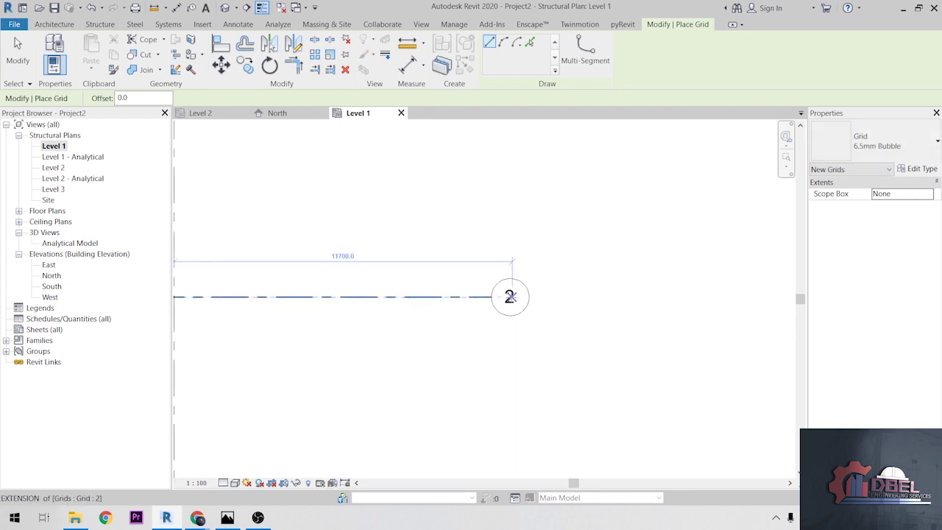
pyautogui.click(512, 297)
pyautogui.press('Escape')
pyautogui.press('Escape')
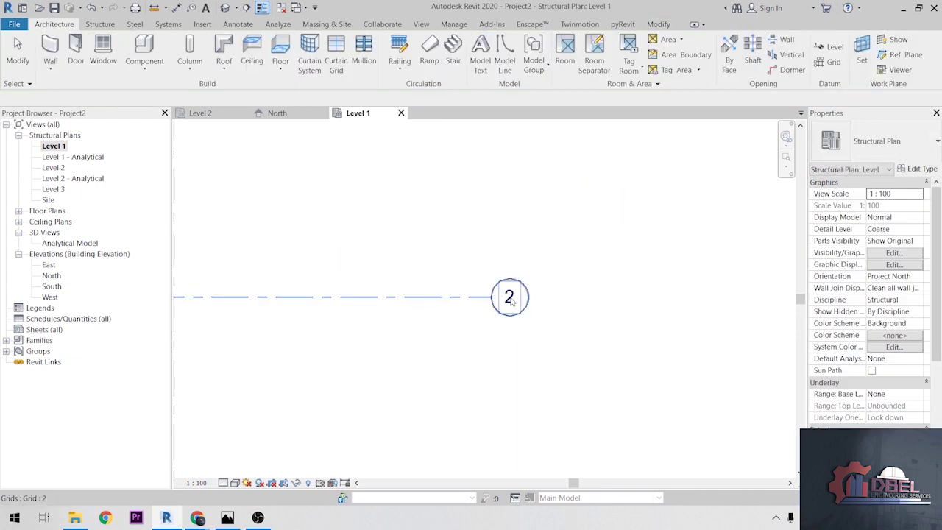
# - Rename the horizontal grid to A
pyautogui.click(510, 297)
pyautogui.click(509, 297)
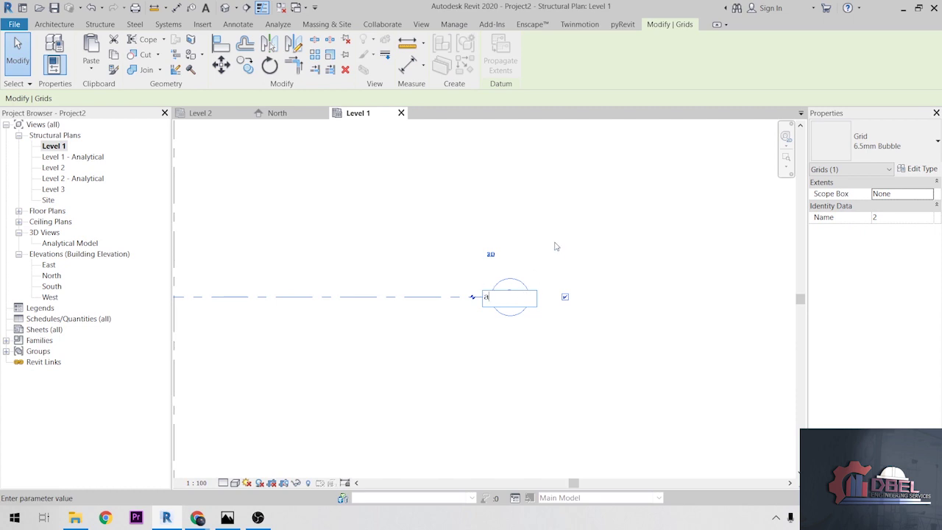
pyautogui.write('a')
pyautogui.press('Return')
pyautogui.click(511, 298)
pyautogui.click(579, 238)
pyautogui.click(578, 237)
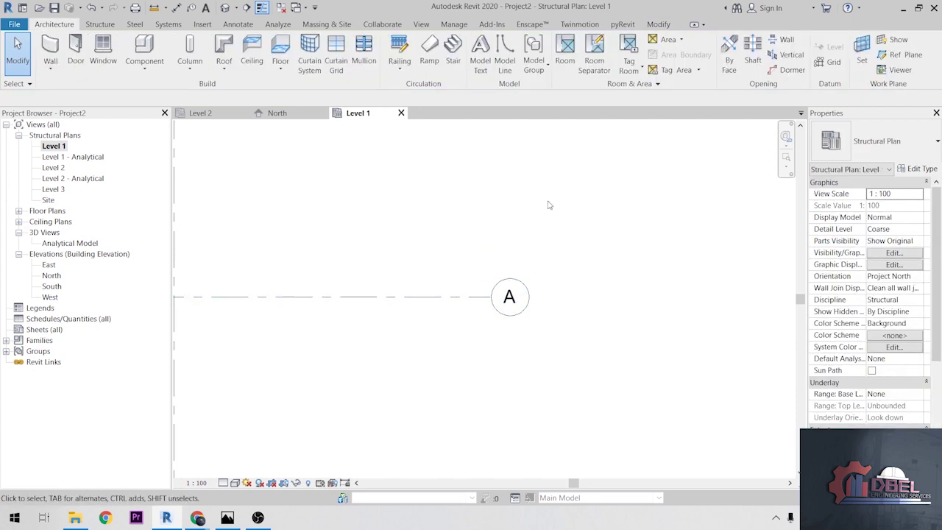
pyautogui.press('z')
pyautogui.press('f')
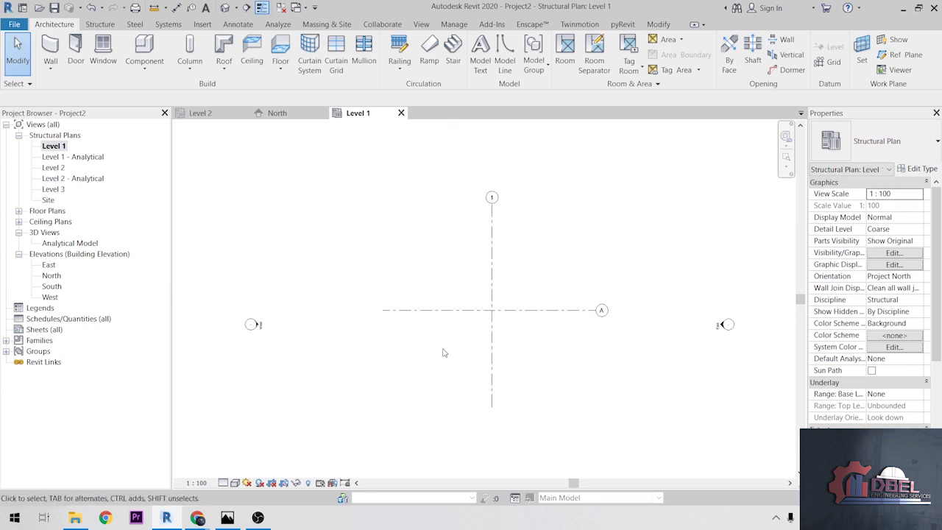
# - Check that grids 1 and A span all three levels in the North and East elevations
pyautogui.doubleClick(52, 277)
pyautogui.click(458, 200)
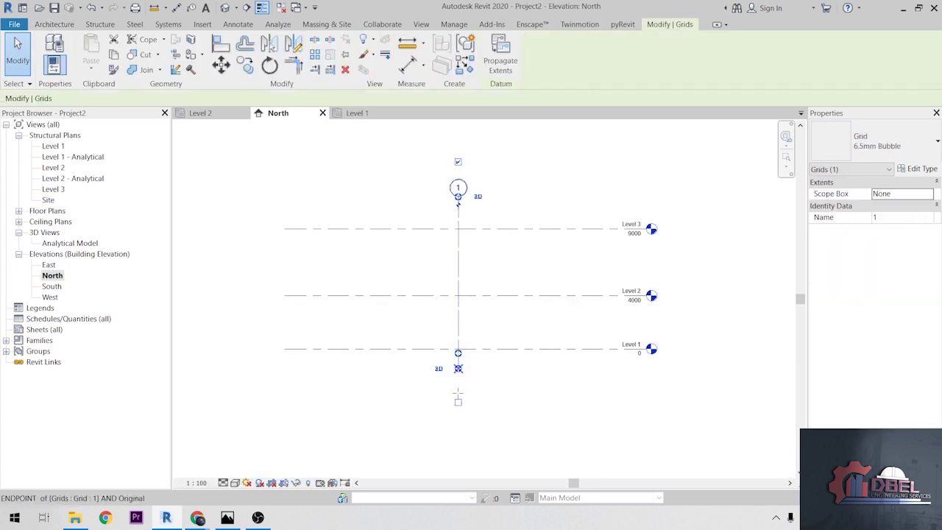
pyautogui.click(503, 406)
pyautogui.doubleClick(49, 264)
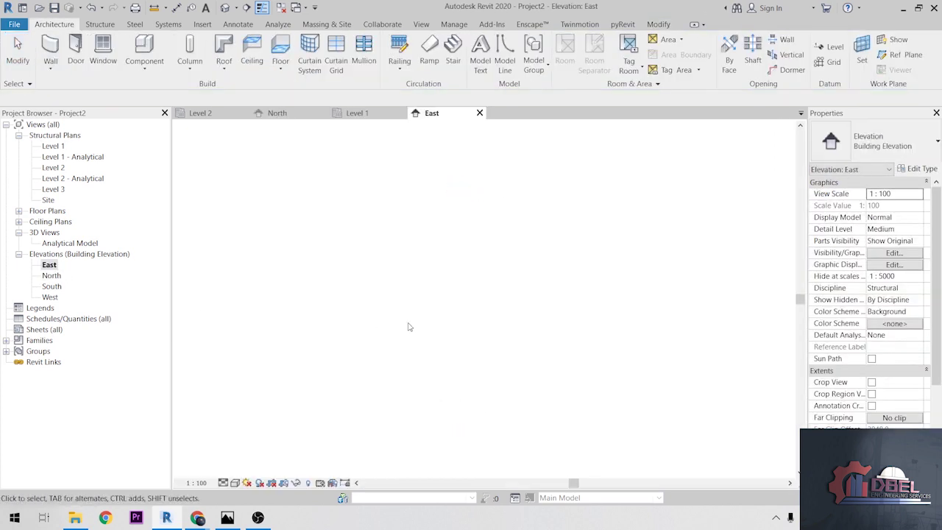
pyautogui.click(505, 316)
pyautogui.scroll(-2, 508, 362)
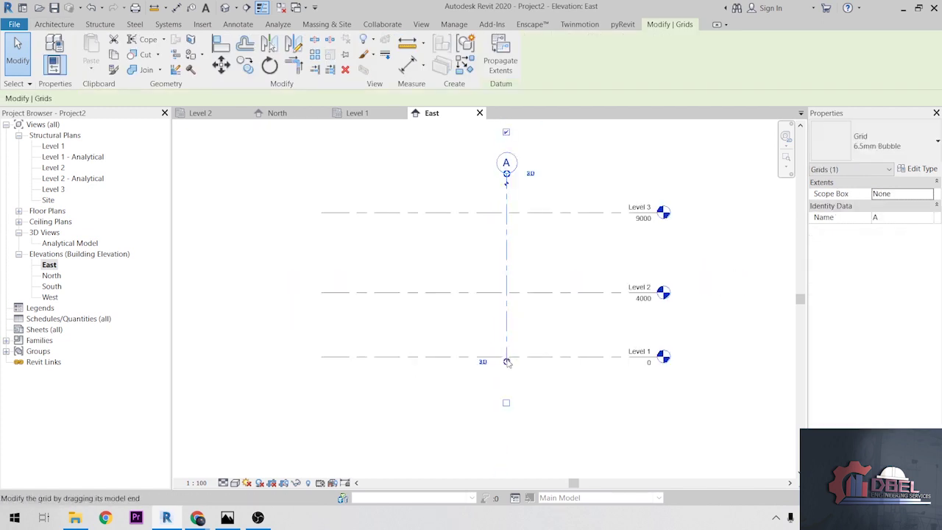
pyautogui.click(408, 398)
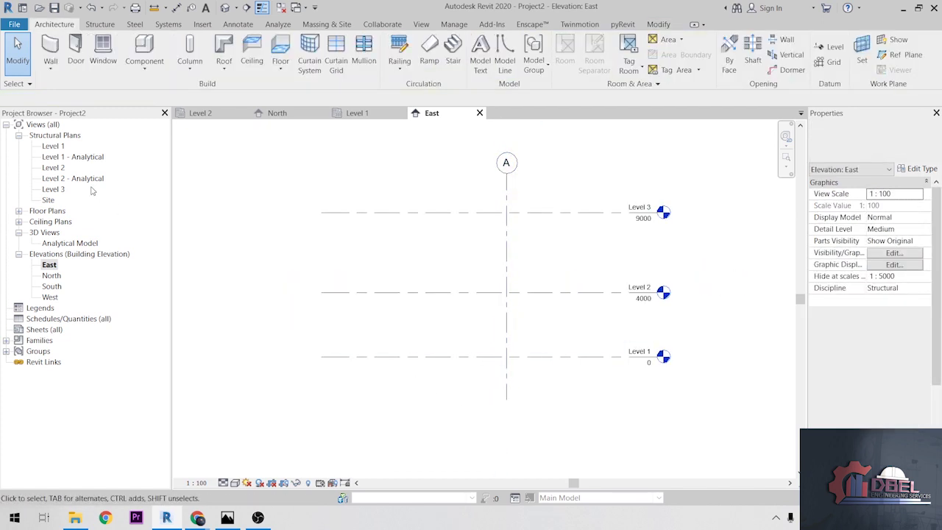
pyautogui.doubleClick(53, 146)
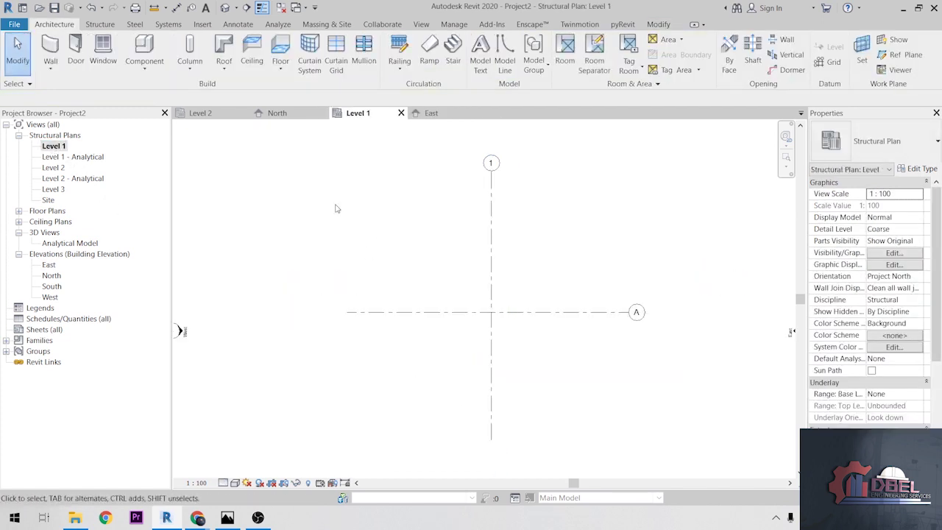
# - Load the M_Pipe Column family from US Metric/Structural Columns/Steel/AISC 14.1
pyautogui.click(189, 65)
pyautogui.click(102, 25)
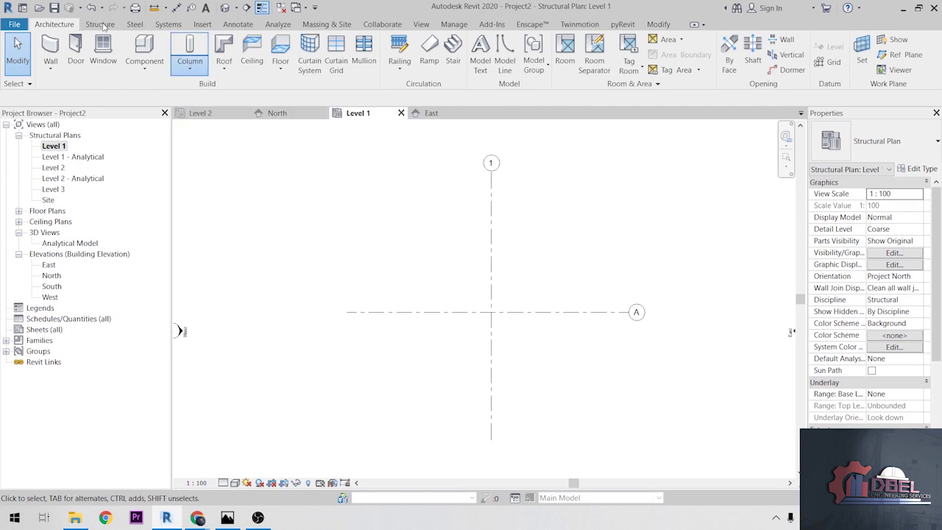
pyautogui.click(103, 25)
pyautogui.click(103, 50)
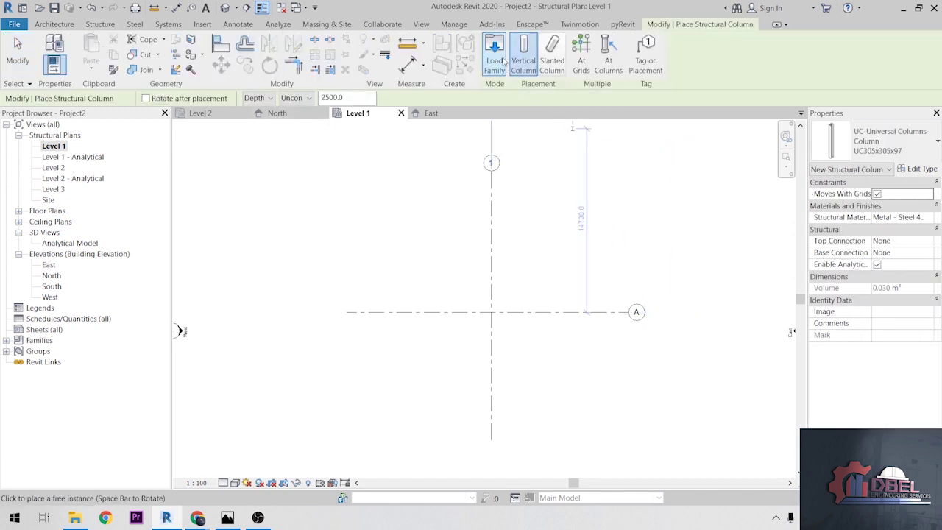
pyautogui.click(503, 63)
pyautogui.click(389, 101)
pyautogui.click(396, 168)
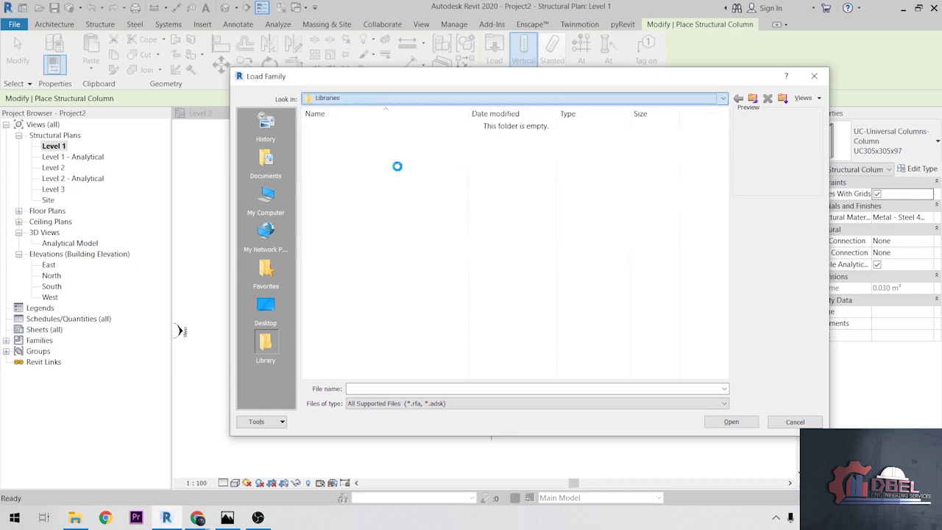
pyautogui.doubleClick(360, 152)
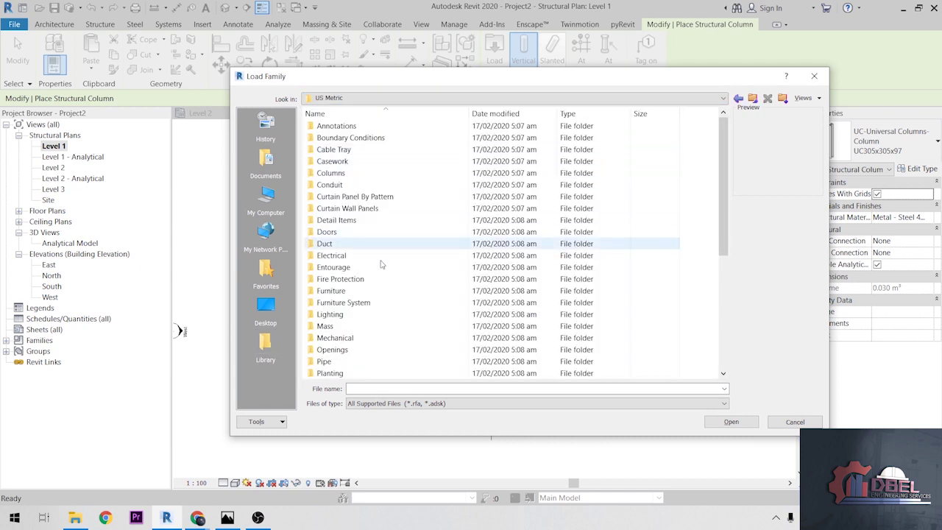
pyautogui.scroll(-6, 372, 305)
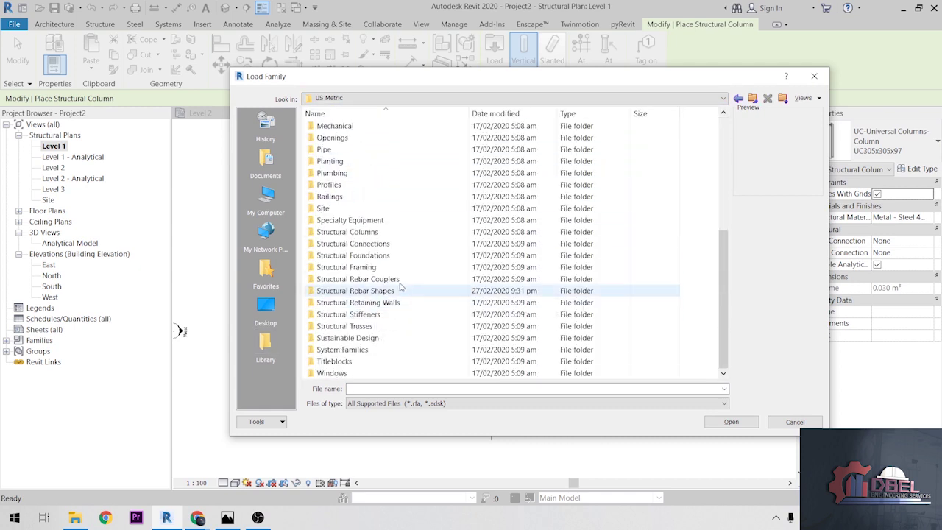
pyautogui.doubleClick(395, 233)
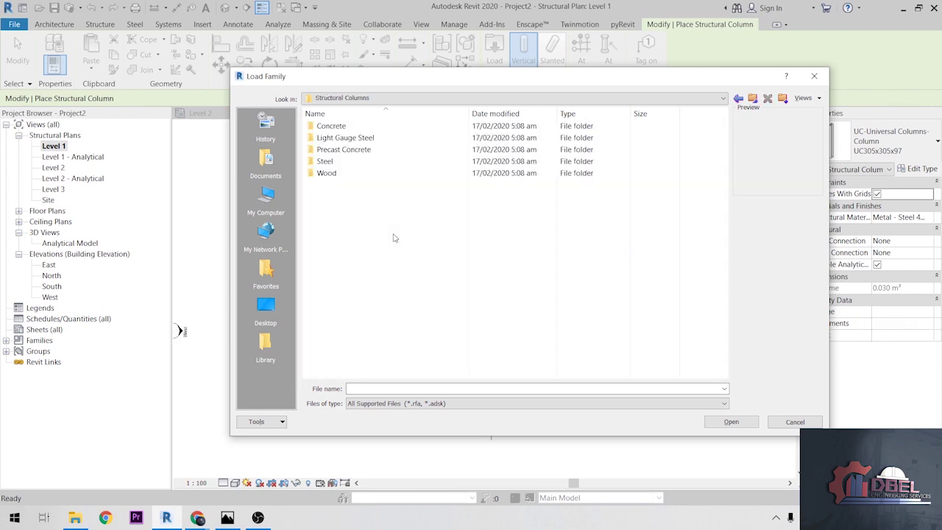
pyautogui.doubleClick(357, 161)
pyautogui.doubleClick(366, 125)
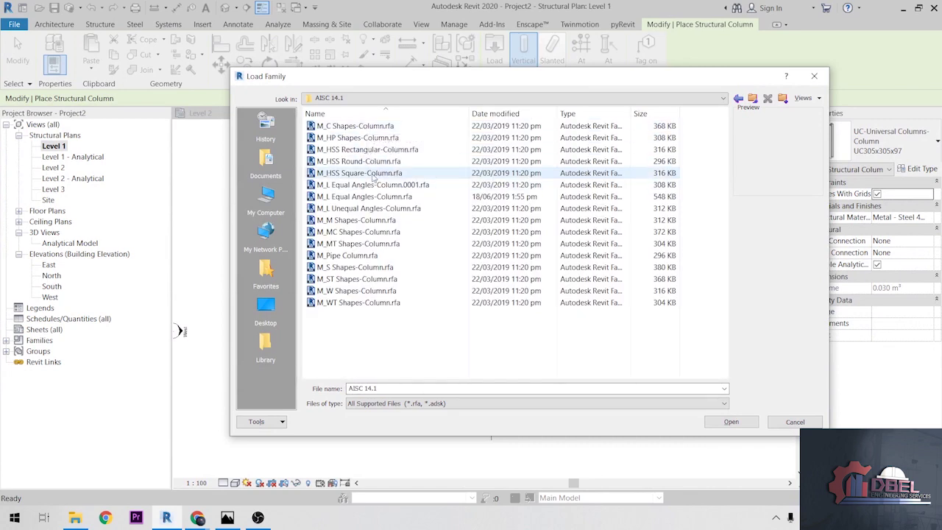
pyautogui.click(396, 258)
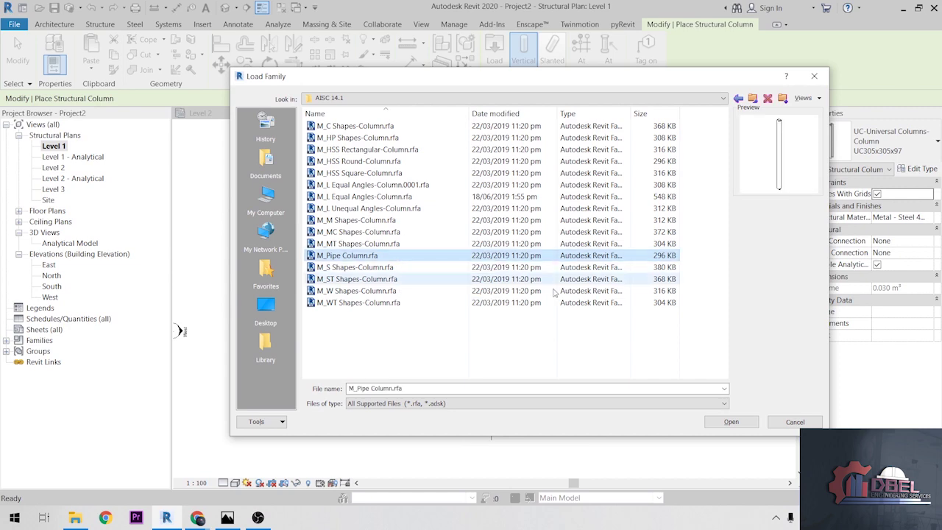
pyautogui.click(731, 422)
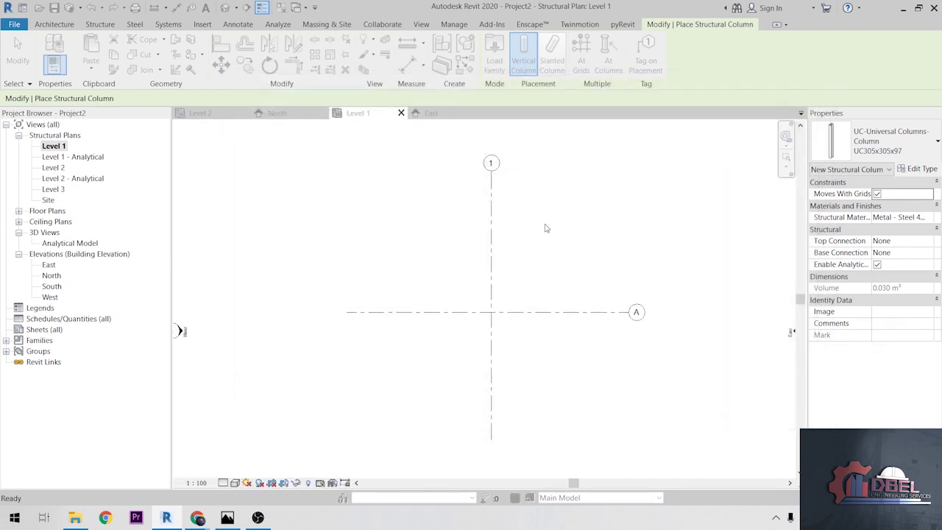
# - Choose the Pipe203STD type and set the column to extend up to Level 2
pyautogui.scroll(-1, 416, 278)
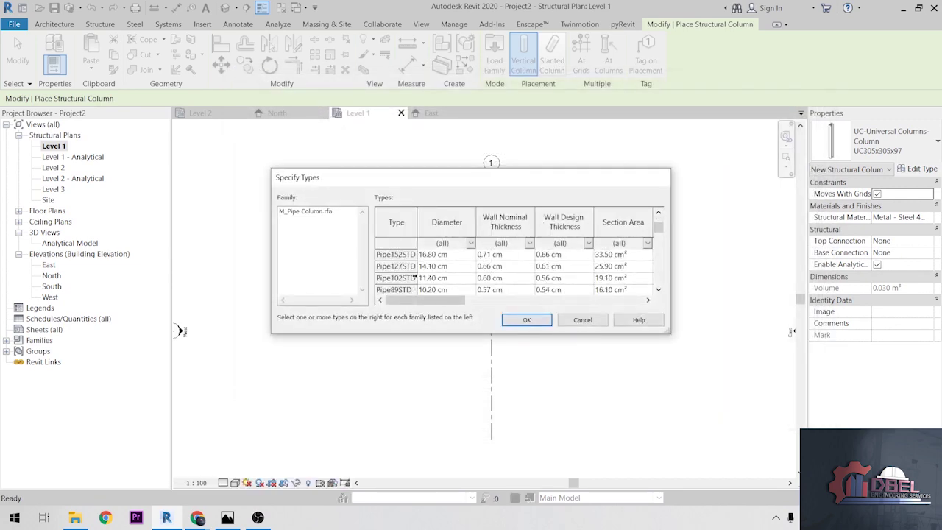
pyautogui.scroll(1, 412, 269)
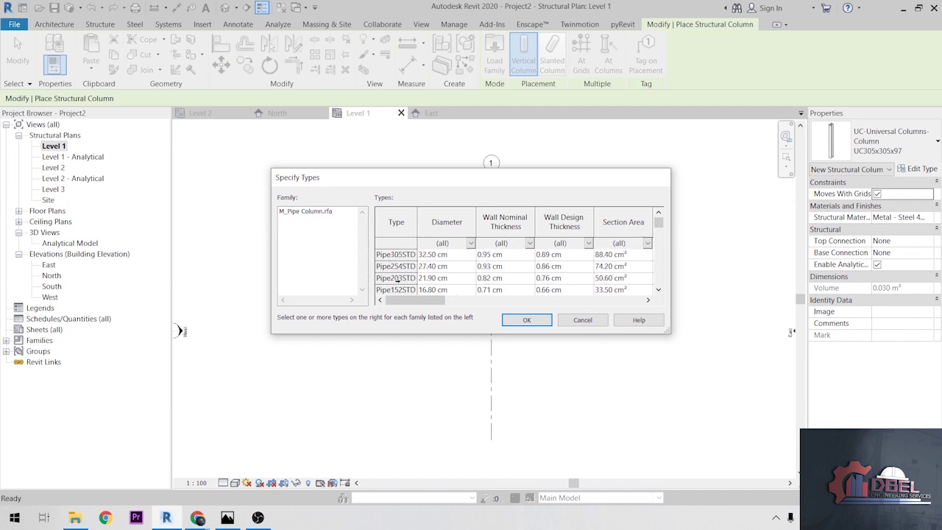
pyautogui.click(397, 279)
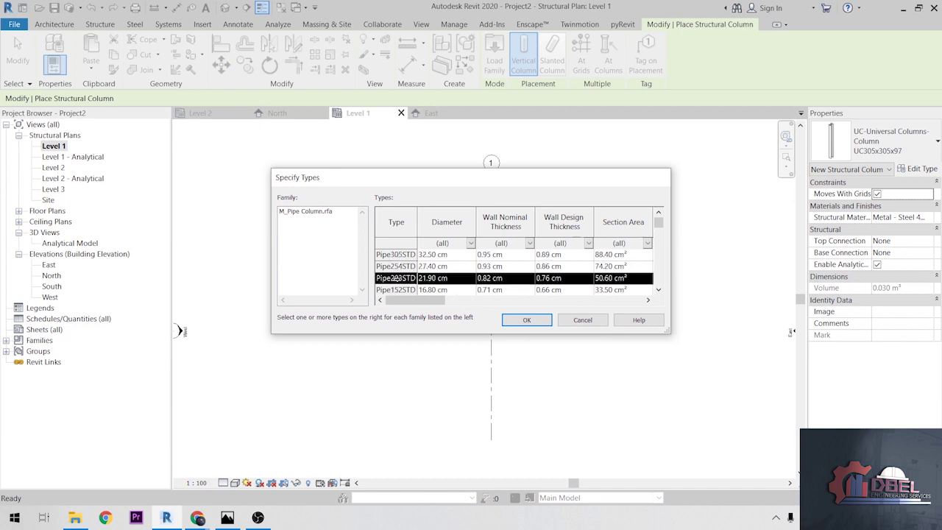
pyautogui.click(534, 323)
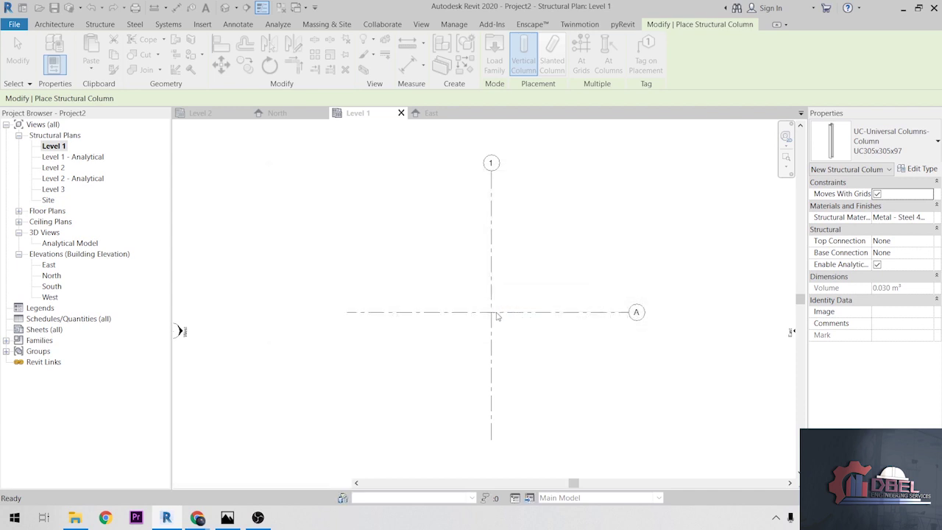
pyautogui.scroll(4, 492, 313)
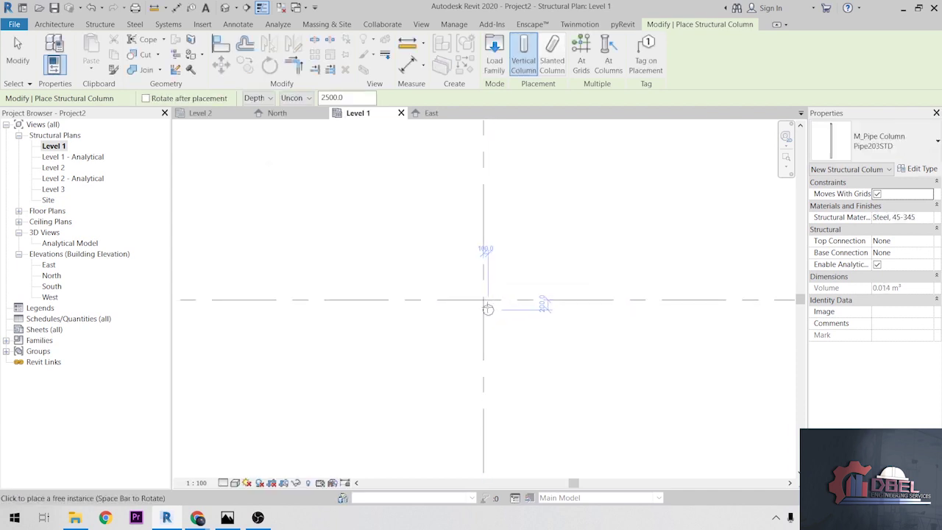
pyautogui.scroll(2, 487, 309)
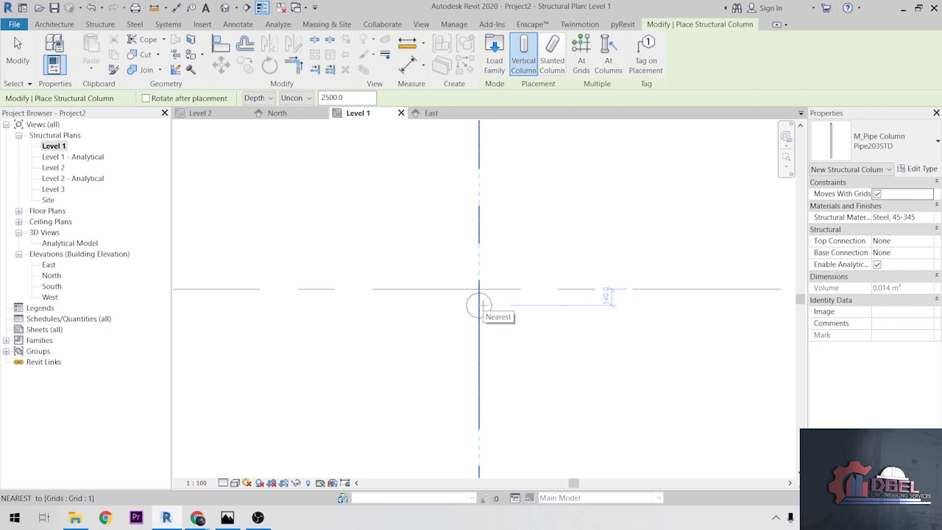
pyautogui.click(263, 99)
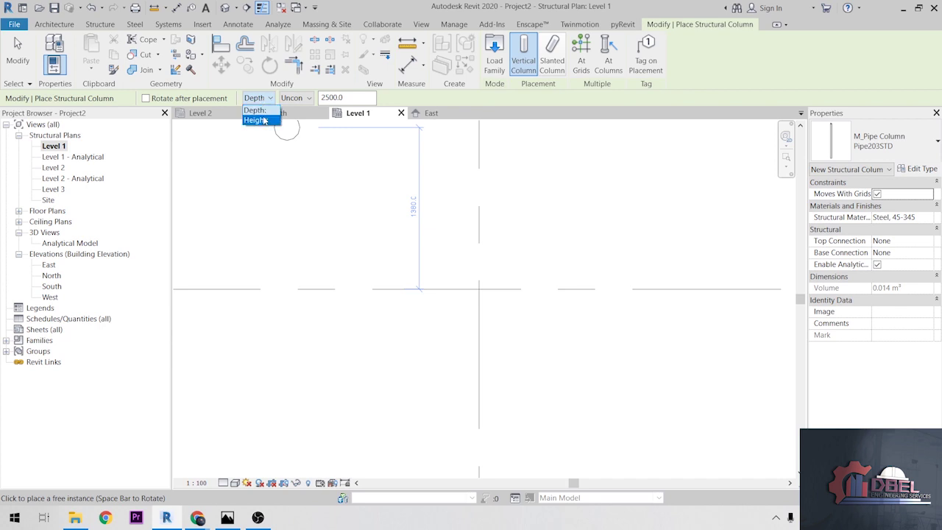
pyautogui.click(262, 120)
pyautogui.click(296, 98)
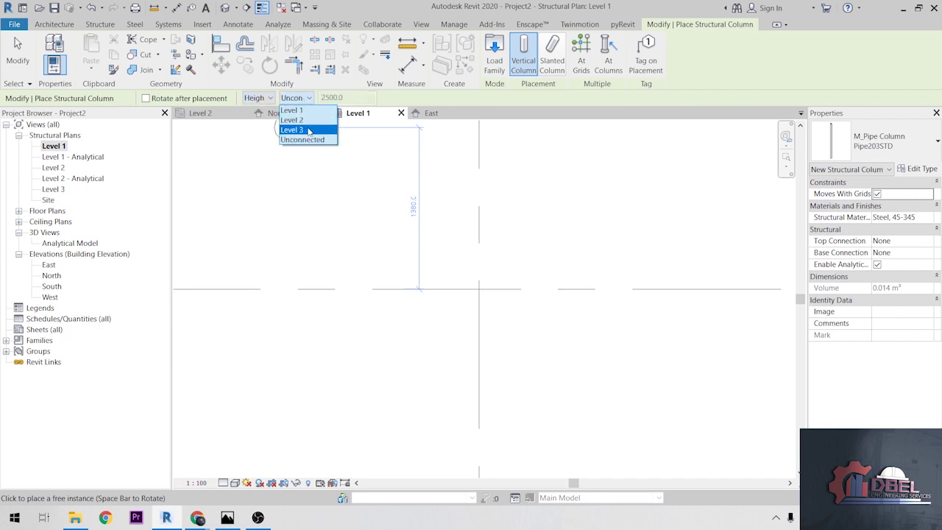
pyautogui.click(292, 120)
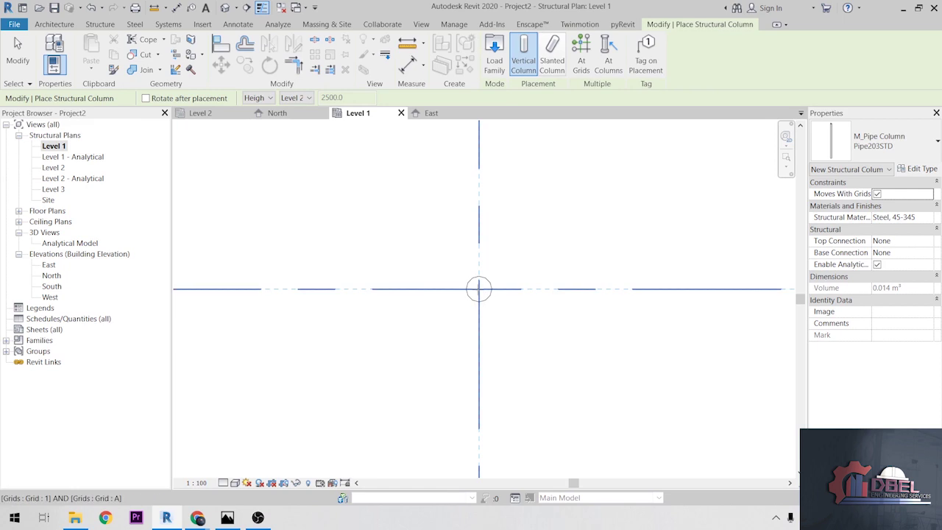
# - Place the pipe column at grid intersection 1/A and show the plan at Fine detail
pyautogui.click(479, 289)
pyautogui.press('Escape')
pyautogui.press('Escape')
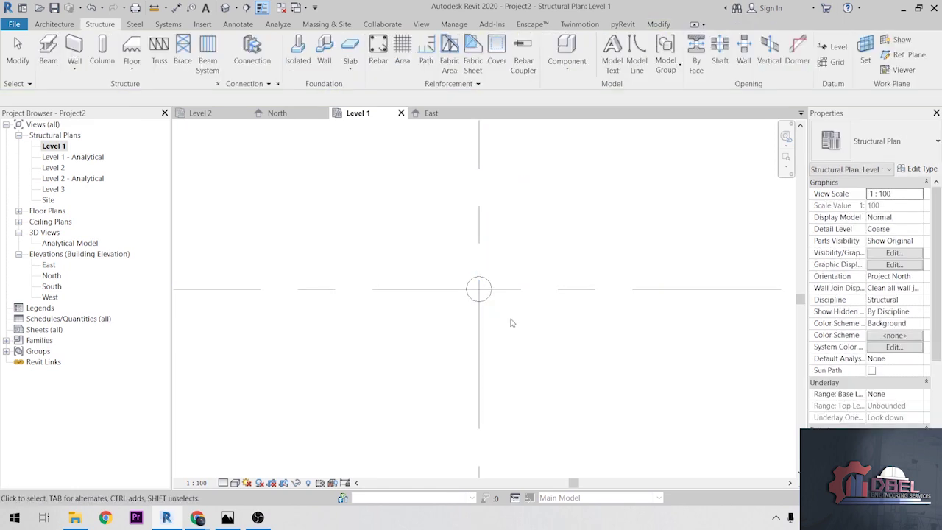
pyautogui.click(223, 483)
pyautogui.click(231, 466)
pyautogui.scroll(2, 492, 357)
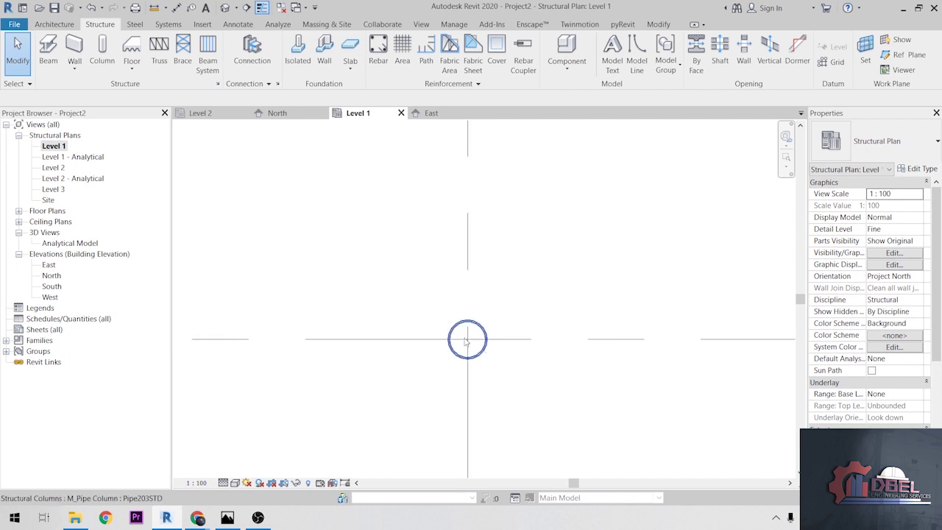
pyautogui.doubleClick(59, 168)
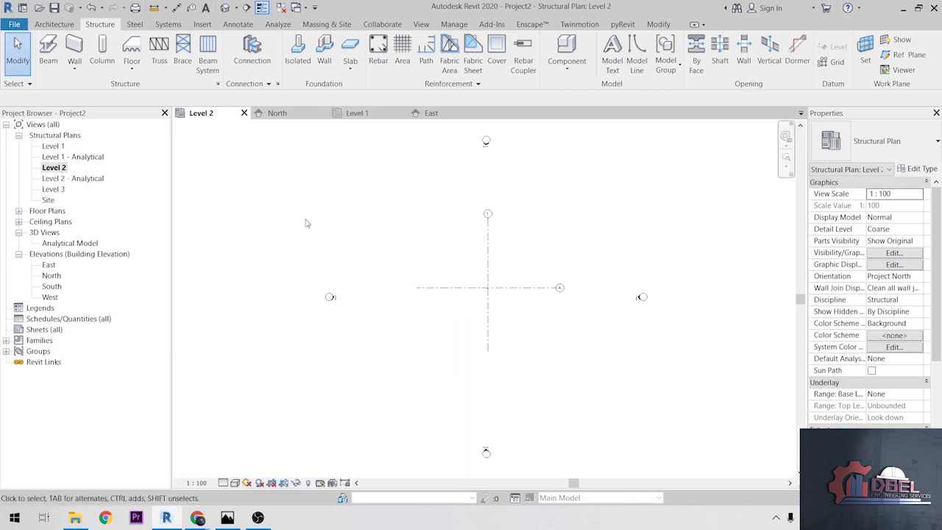
# - Place a second Pipe203STD column at 1/A from Level 2 to Level 3, at Fine detail
pyautogui.click(104, 53)
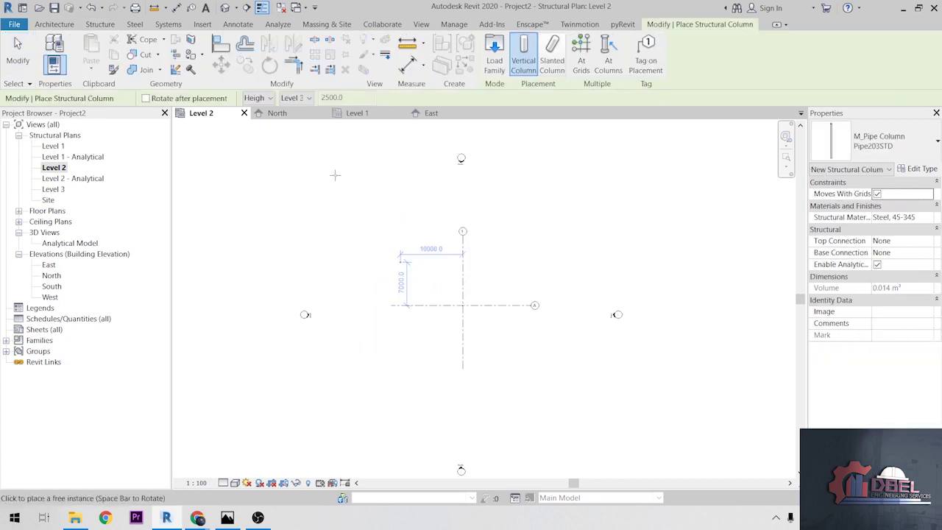
pyautogui.click(293, 128)
pyautogui.scroll(3, 466, 303)
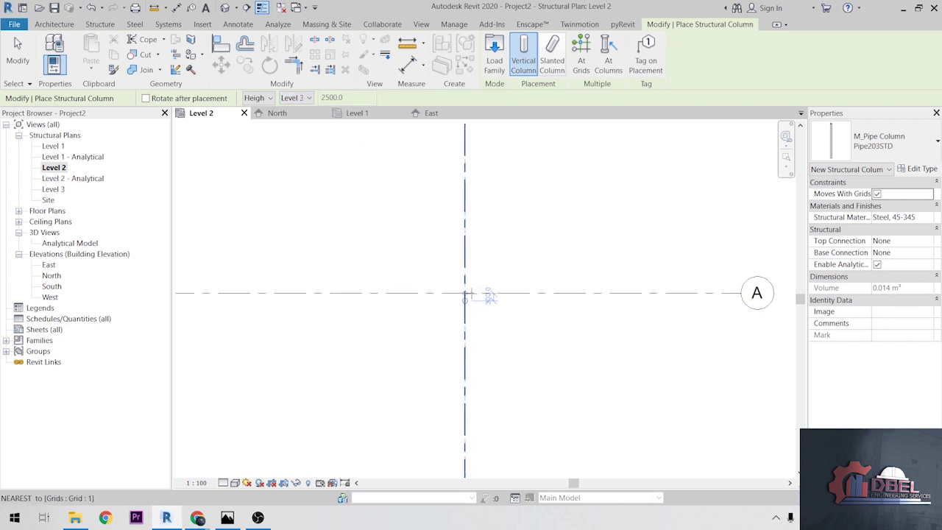
pyautogui.scroll(2, 460, 293)
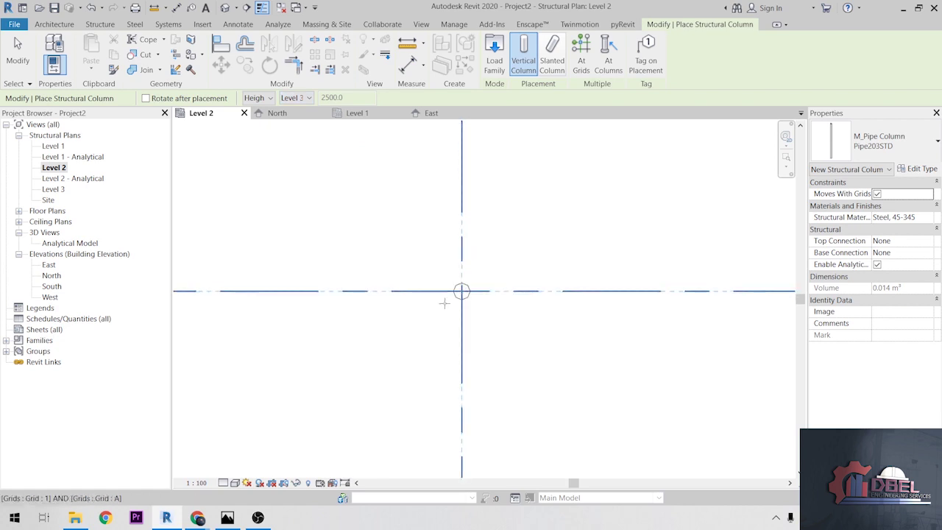
pyautogui.click(445, 303)
pyautogui.press('Escape')
pyautogui.press('Escape')
pyautogui.click(223, 483)
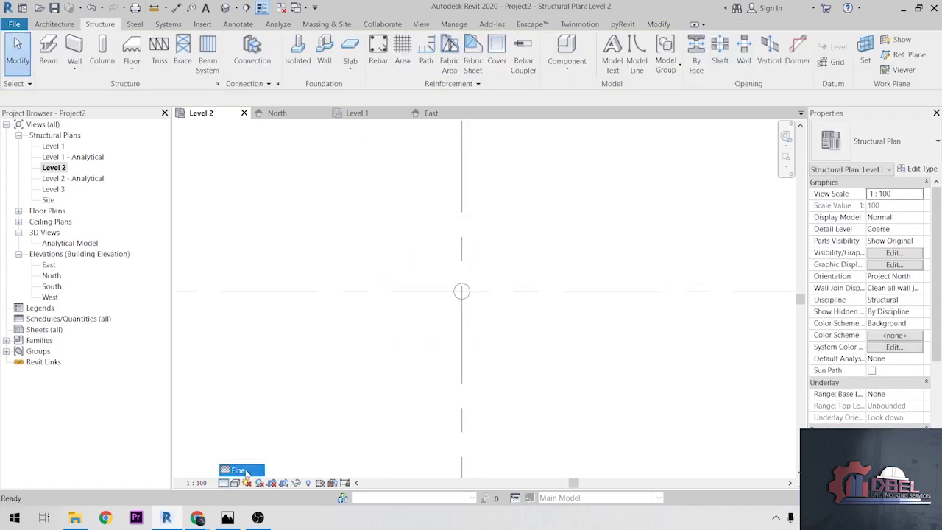
pyautogui.click(246, 472)
pyautogui.scroll(-2, 364, 273)
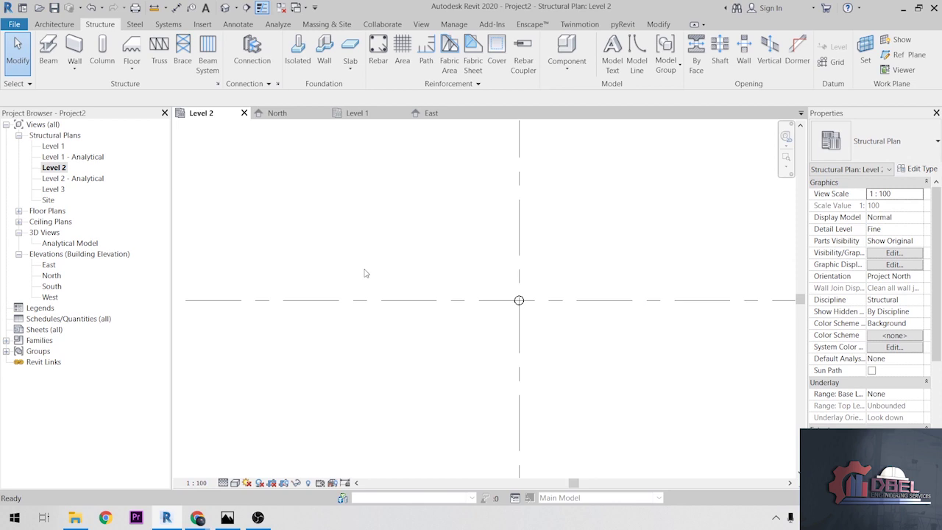
pyautogui.doubleClick(51, 276)
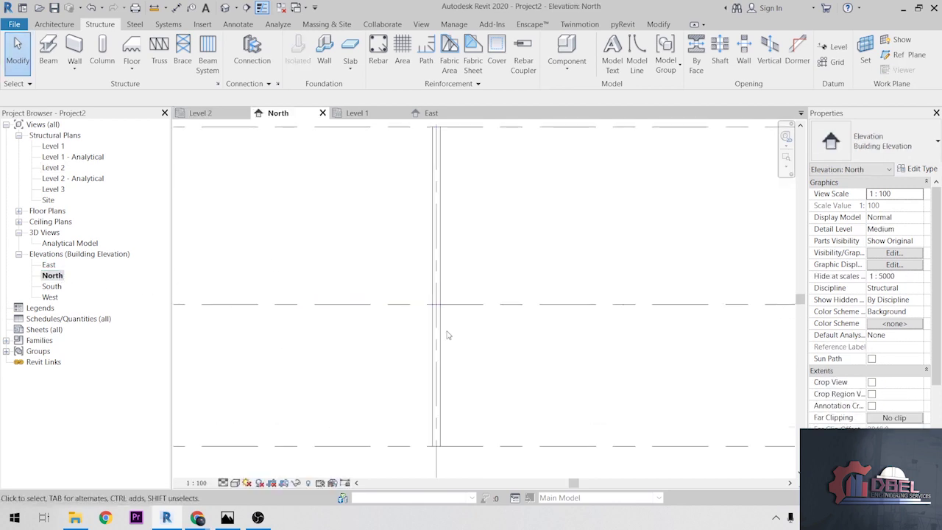
# - Delete the duplicated upper pipe column in the North elevation
pyautogui.click(437, 313)
pyautogui.press('Escape')
pyautogui.click(442, 270)
pyautogui.press('Delete')
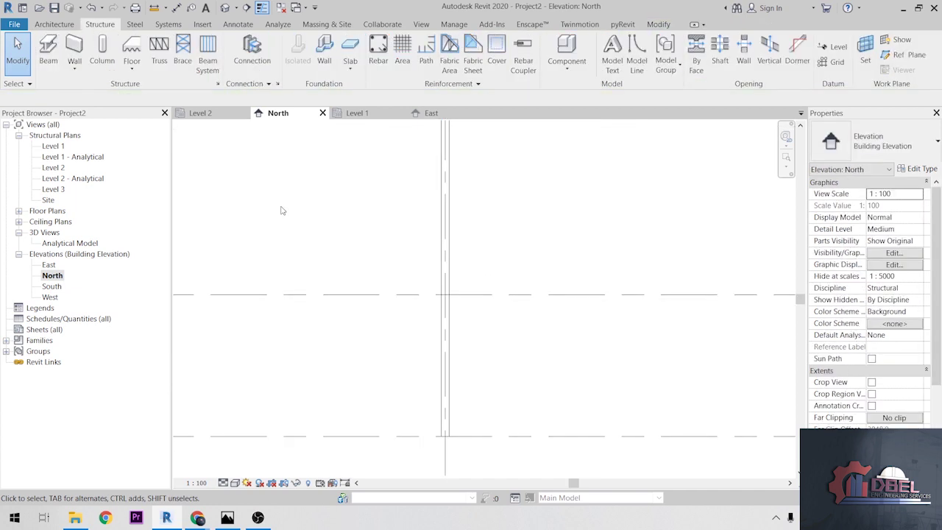
pyautogui.click(278, 84)
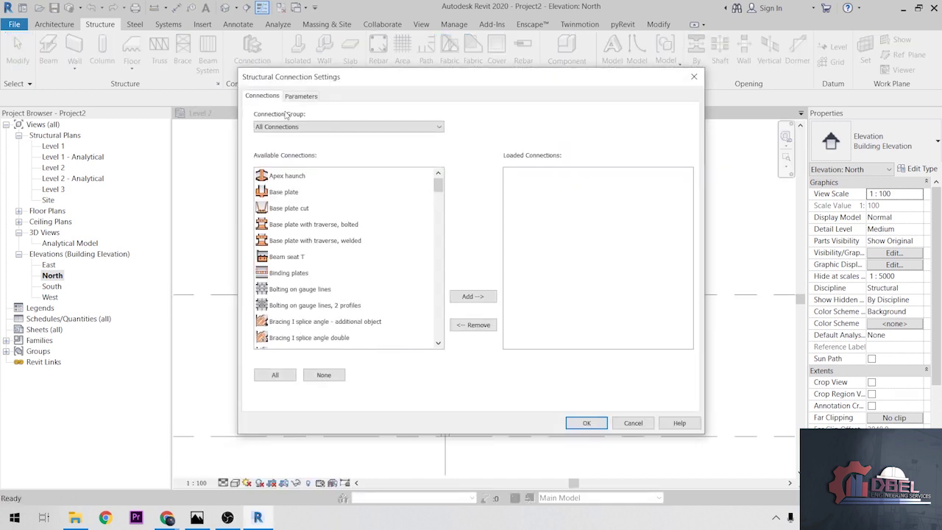
# - Move every available connection type into the Loaded Connections list and confirm
pyautogui.click(292, 177)
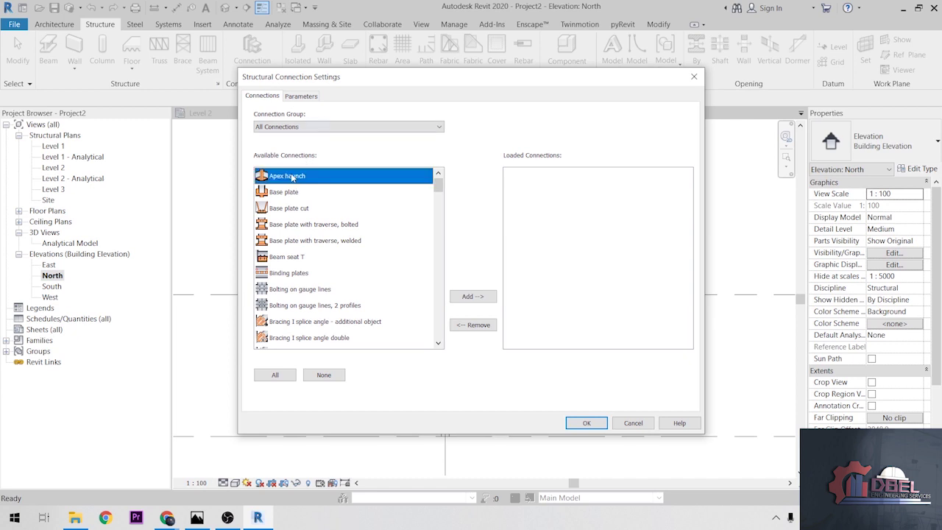
pyautogui.scroll(-6, 305, 335)
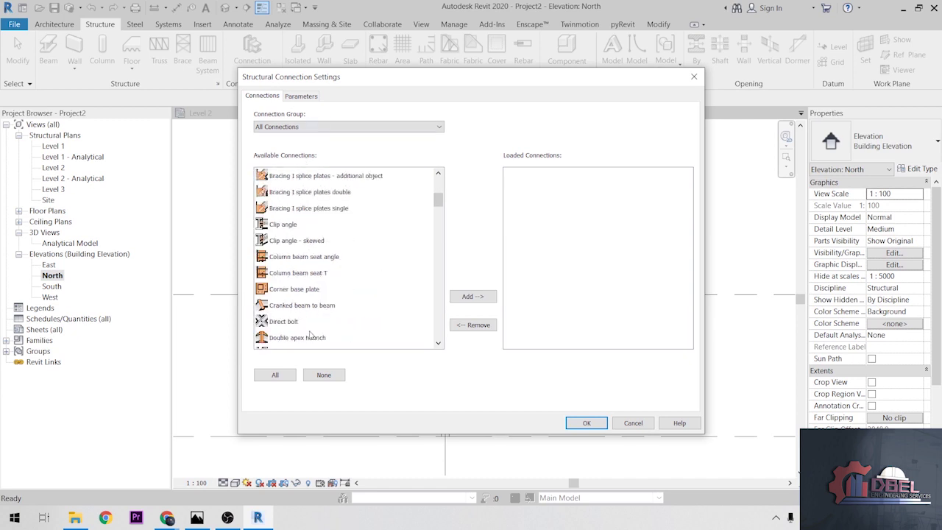
pyautogui.click(276, 375)
pyautogui.click(466, 297)
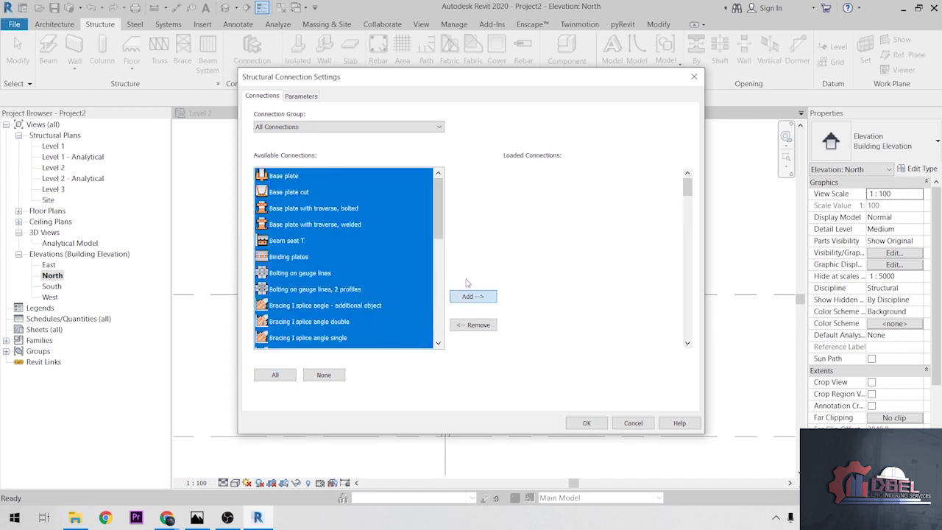
pyautogui.click(587, 424)
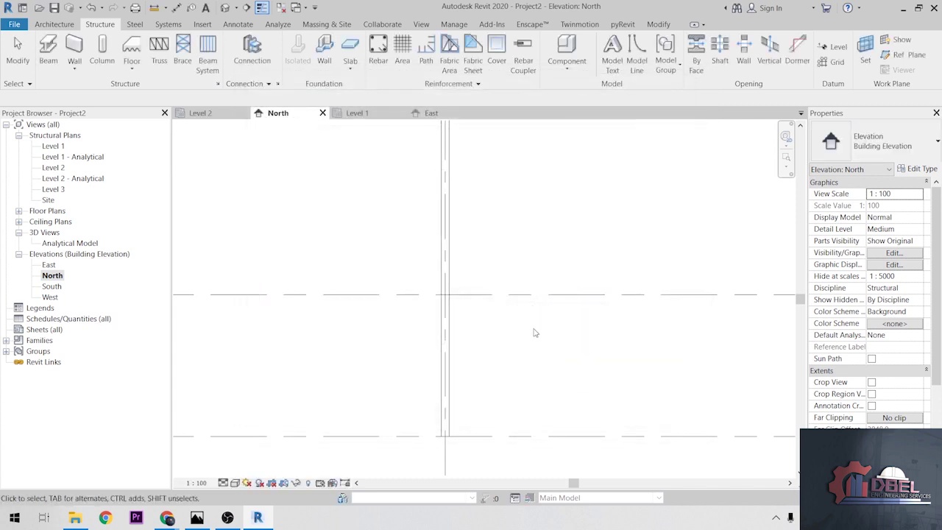
# - Create a connection using the lower and upper Pipe203STD columns as its input elements
pyautogui.click(252, 50)
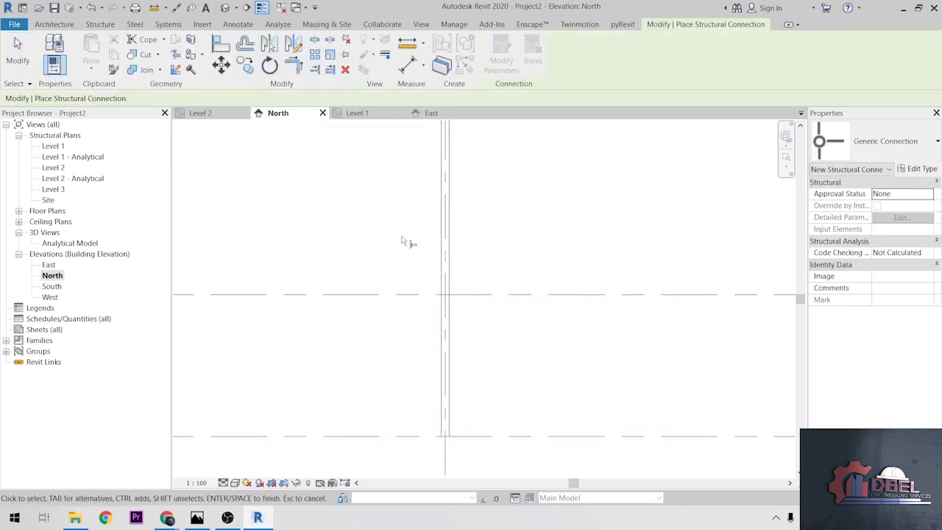
pyautogui.click(472, 336)
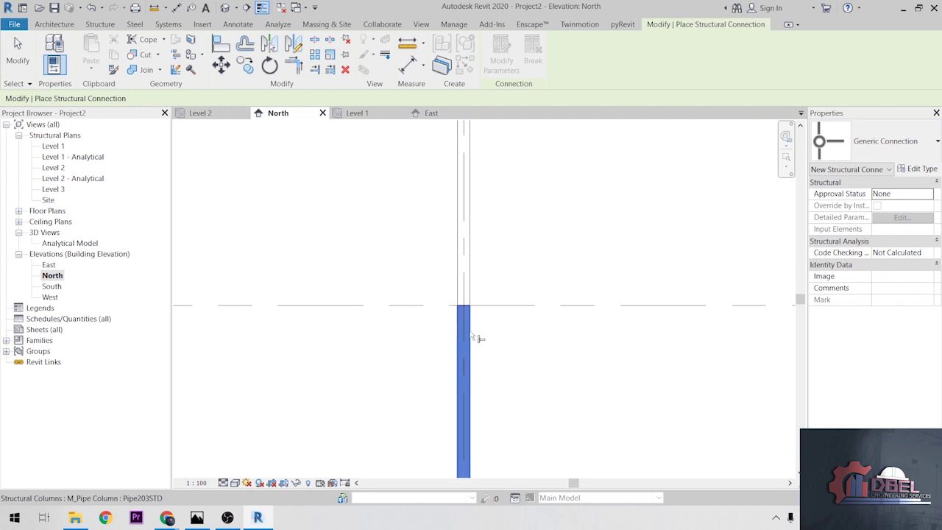
pyautogui.click(471, 265)
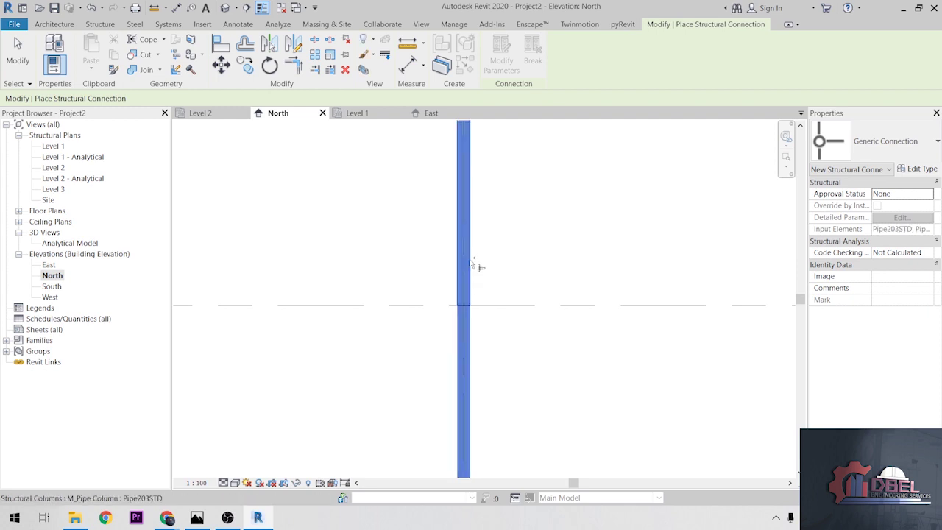
pyautogui.rightClick(463, 295)
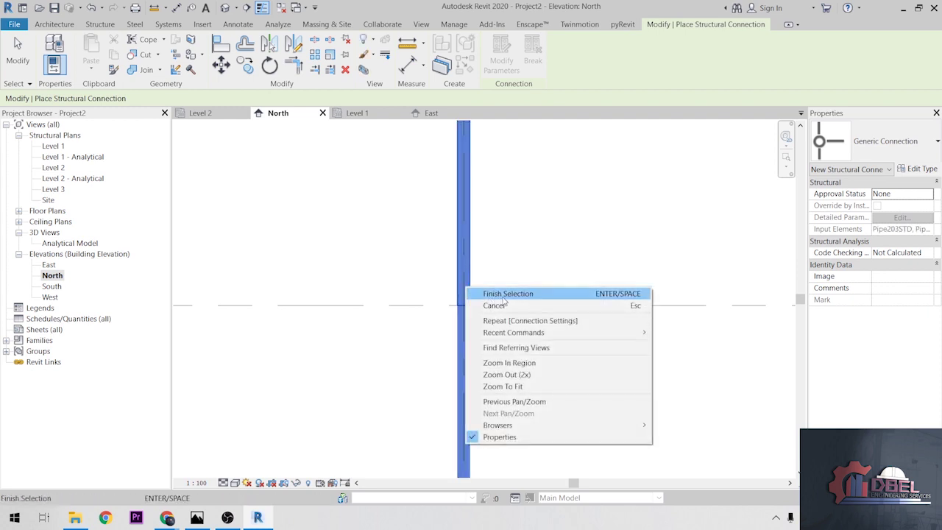
pyautogui.click(506, 294)
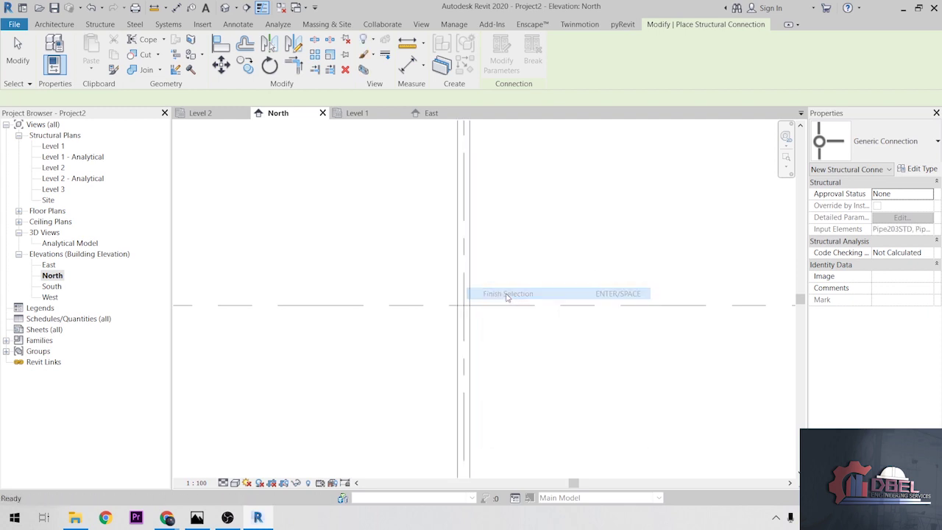
# - Pick Tube end to end from the Properties type list for the splice connection
pyautogui.click(886, 145)
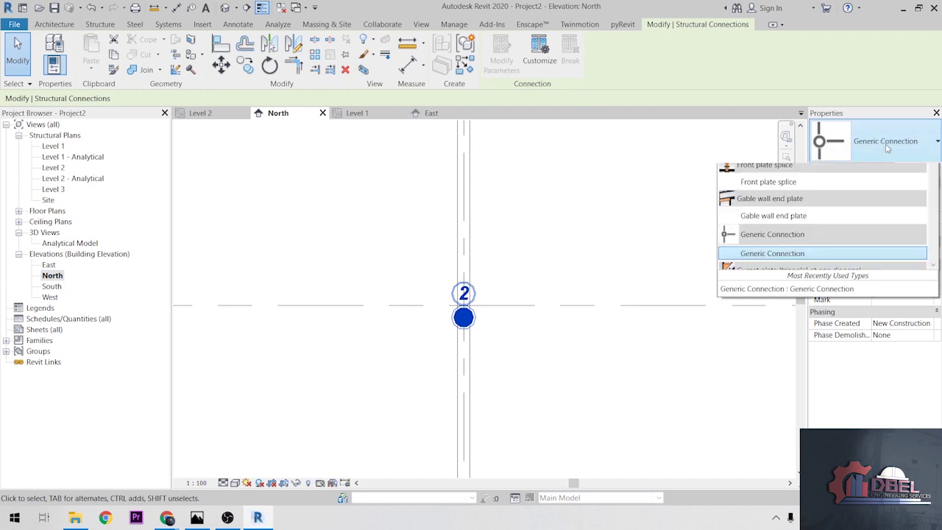
pyautogui.scroll(-10, 910, 388)
pyautogui.scroll(-8, 911, 388)
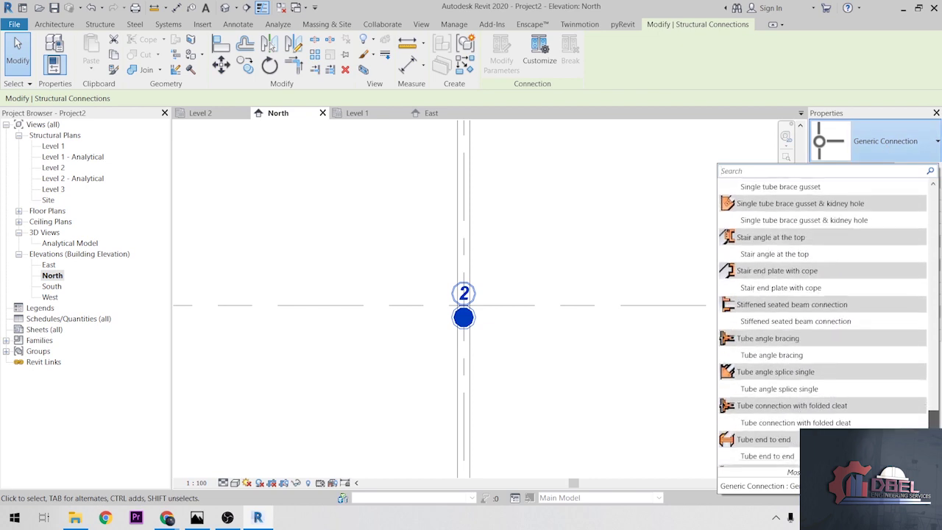
pyautogui.moveTo(813, 425)
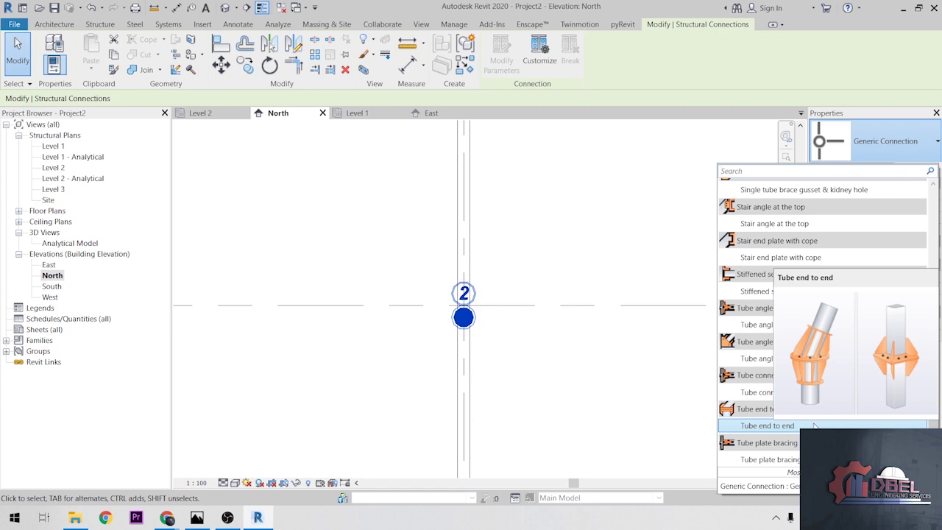
pyautogui.click(814, 426)
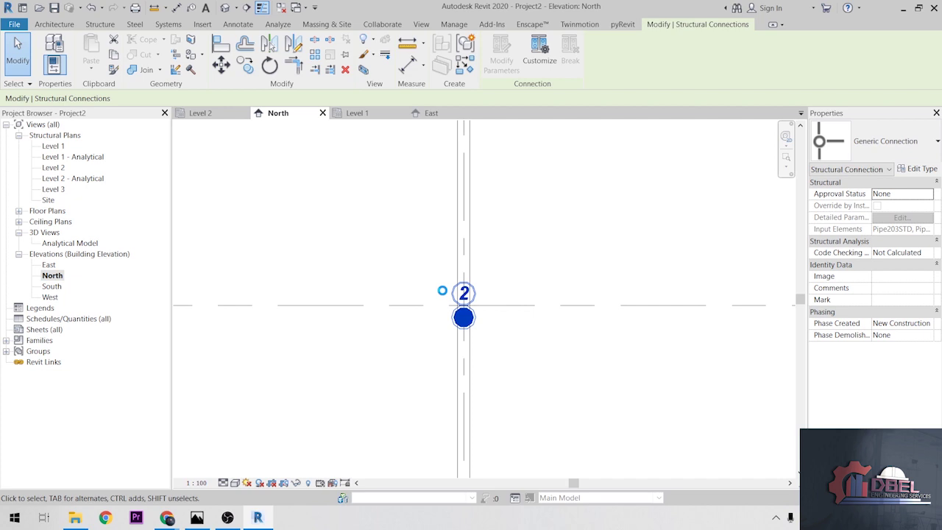
pyautogui.scroll(3, 444, 295)
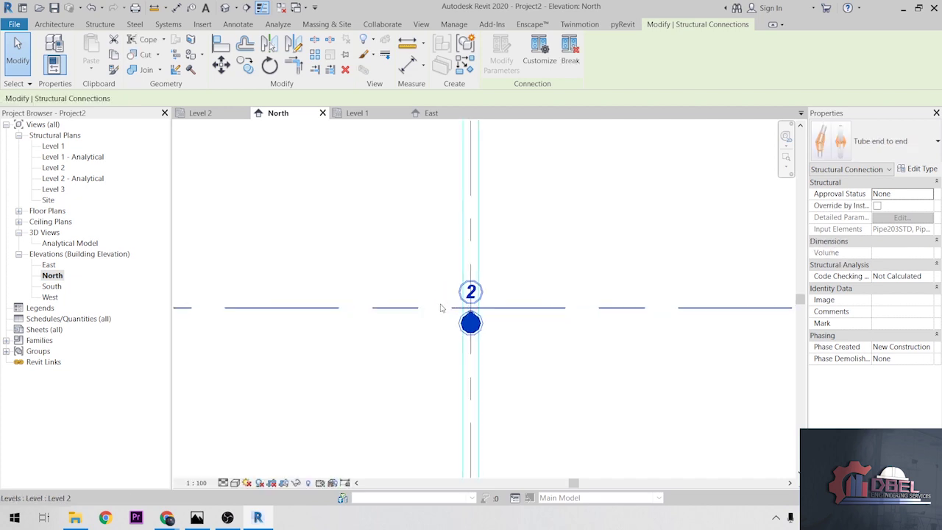
pyautogui.click(234, 483)
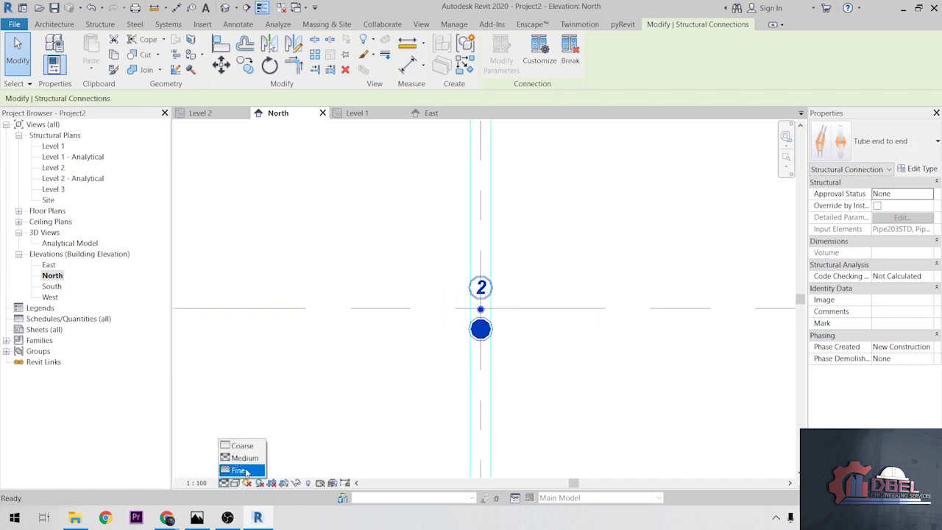
# - Set the North elevation's detail level to Fine
pyautogui.click(238, 470)
pyautogui.scroll(3, 507, 294)
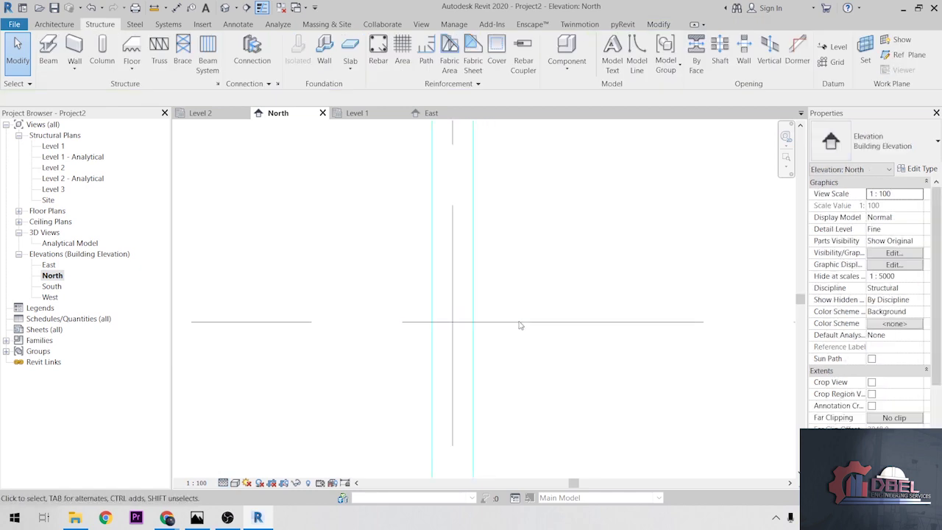
pyautogui.scroll(-4, 509, 330)
pyautogui.scroll(3, 473, 345)
pyautogui.click(223, 483)
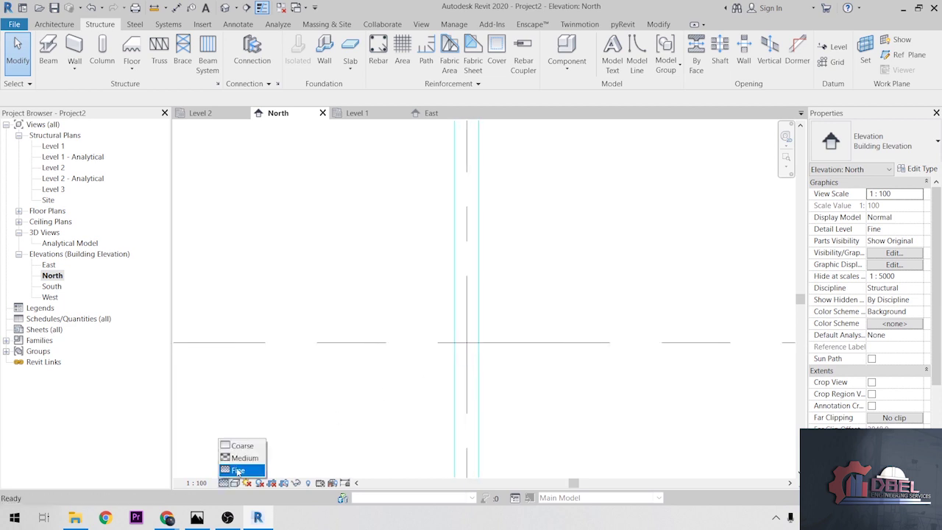
pyautogui.click(240, 472)
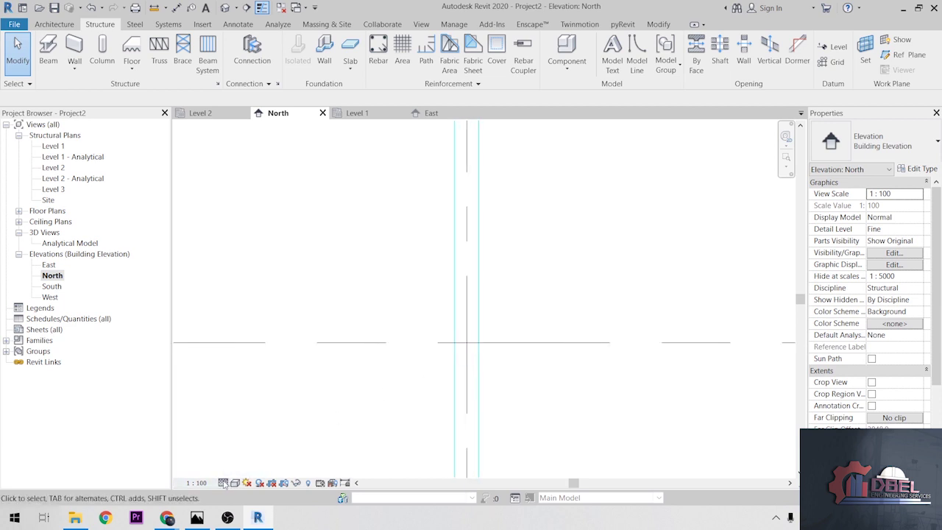
pyautogui.click(223, 483)
pyautogui.click(245, 470)
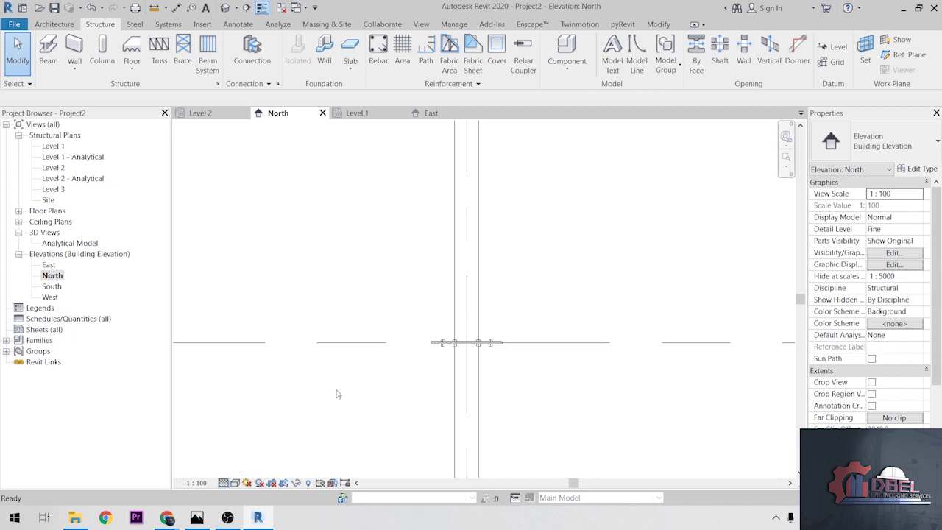
# - Zoom in on the joint and open the Tube end to end connection's type properties
pyautogui.scroll(2, 486, 346)
pyautogui.click(495, 357)
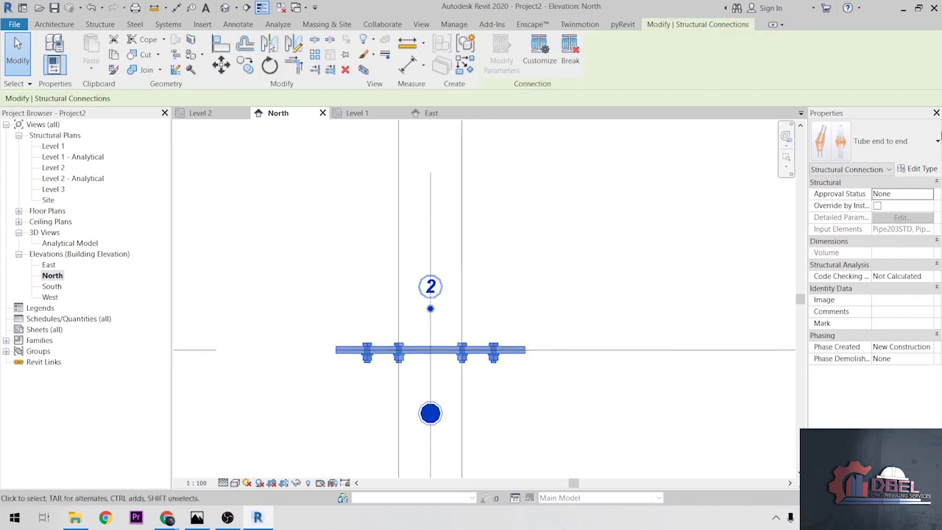
pyautogui.click(919, 170)
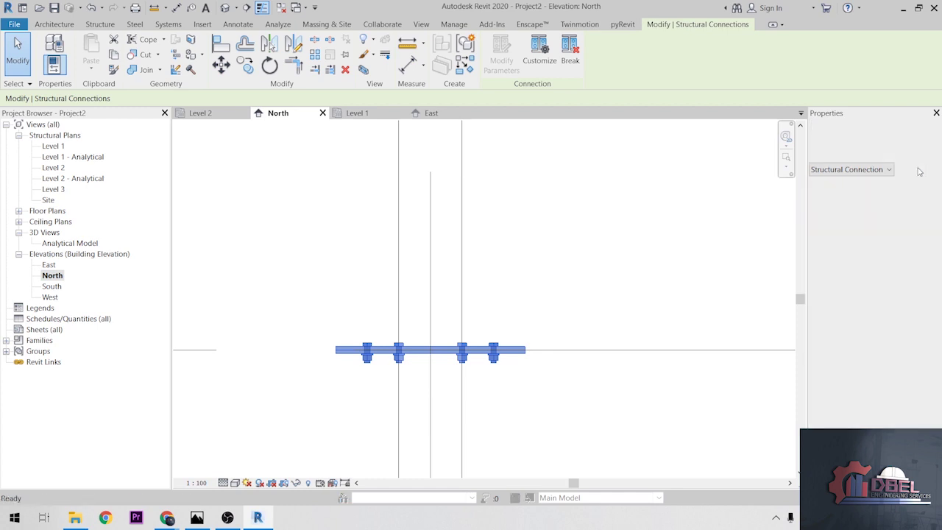
# - Open the connection type's parameter editor and reposition its window
pyautogui.click(740, 223)
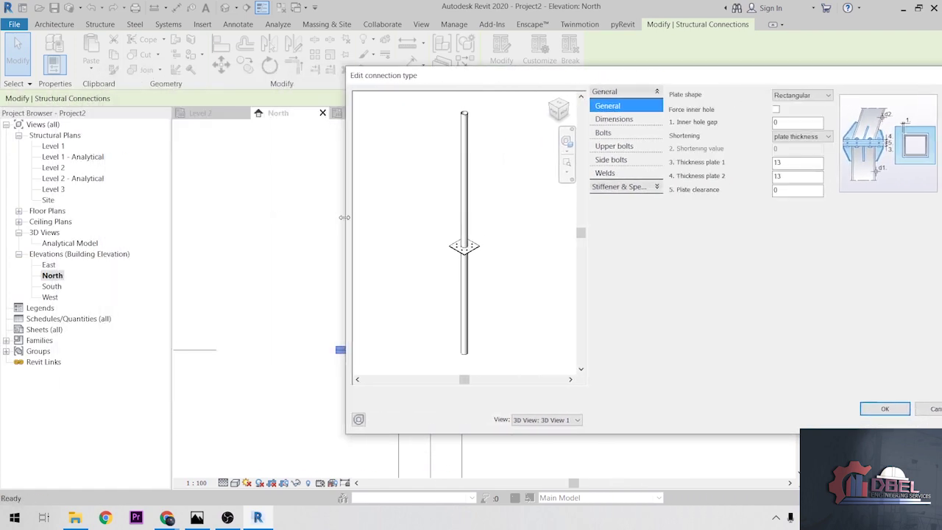
pyautogui.moveTo(667, 78); pyautogui.dragTo(378, 104)
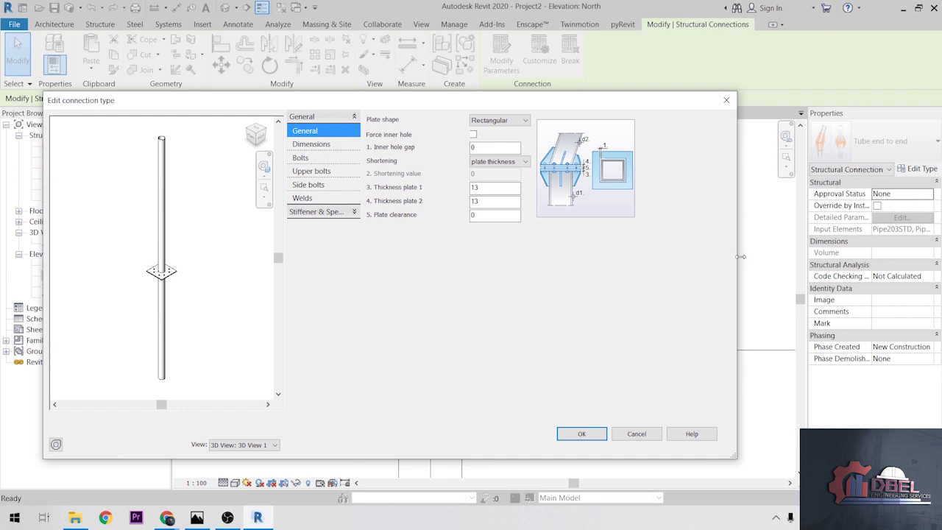
pyautogui.moveTo(741, 256); pyautogui.dragTo(538, 257)
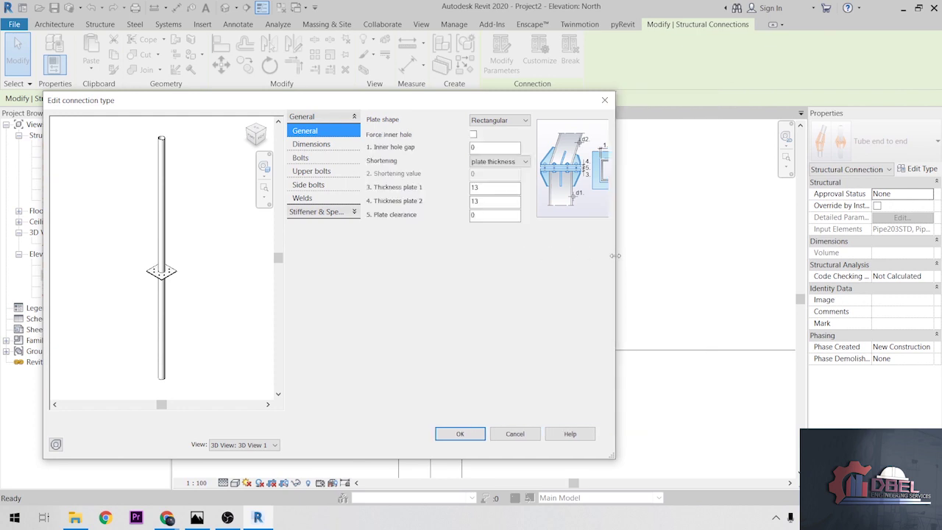
pyautogui.moveTo(615, 259); pyautogui.dragTo(727, 258)
pyautogui.moveTo(551, 100); pyautogui.dragTo(679, 100)
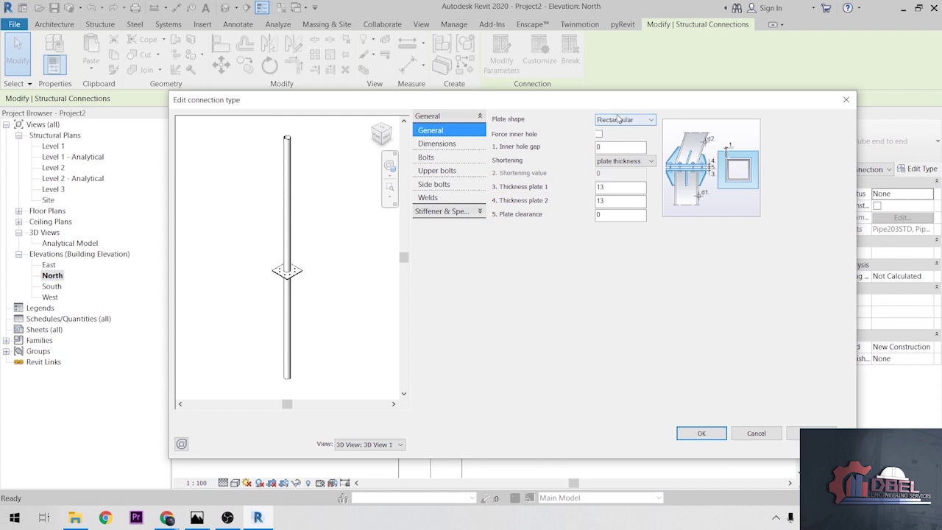
# - Set the plate shape to Round and both plate thicknesses to 20
pyautogui.click(632, 122)
pyautogui.click(627, 136)
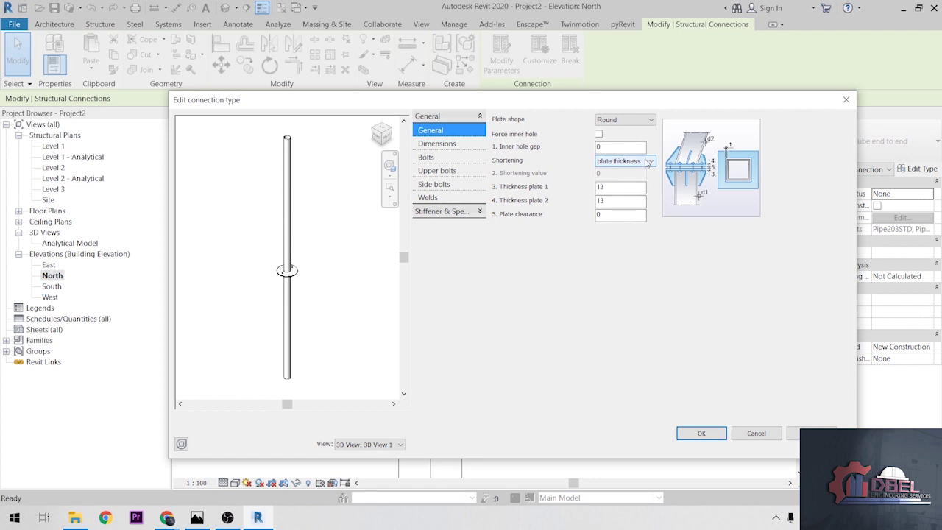
pyautogui.moveTo(617, 186); pyautogui.dragTo(582, 183)
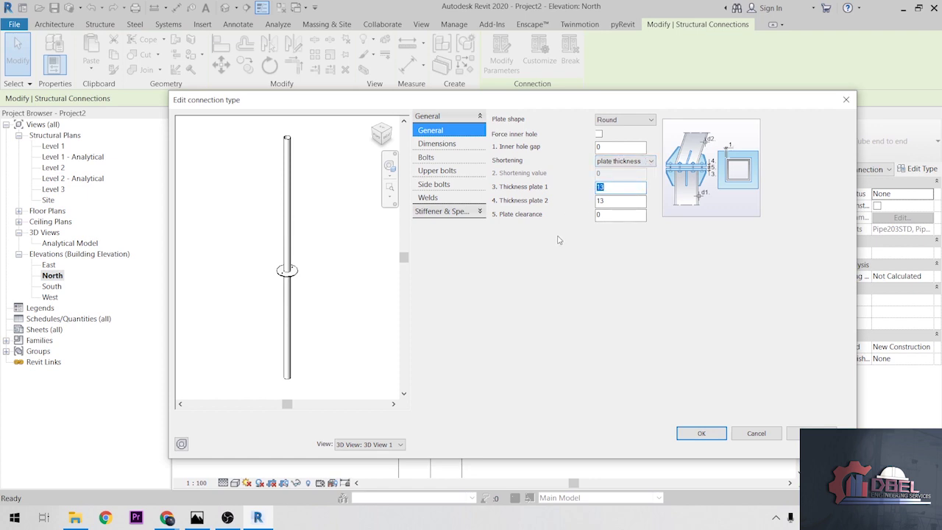
pyautogui.write('20')
pyautogui.press('Tab')
pyautogui.write('20')
pyautogui.click(450, 145)
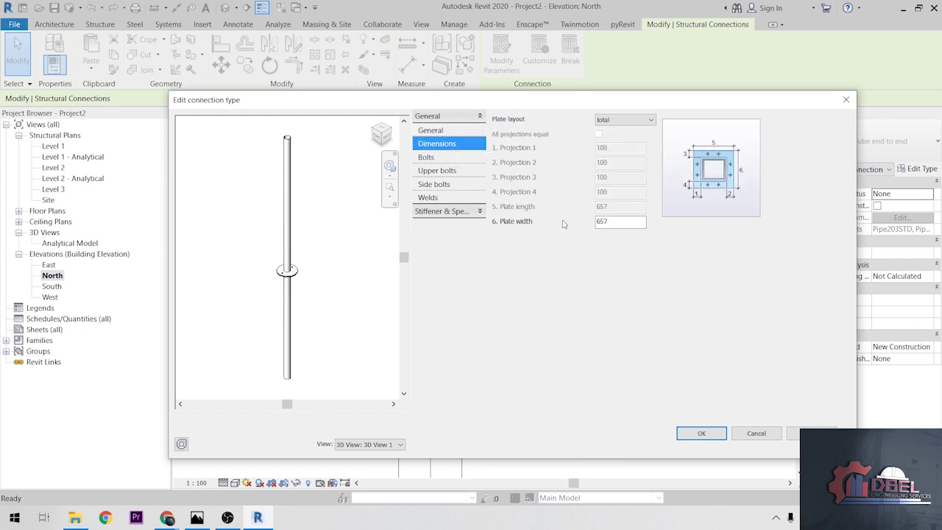
# - Enlarge the end plate width to 600, after trying 350 and 400
pyautogui.scroll(8, 288, 269)
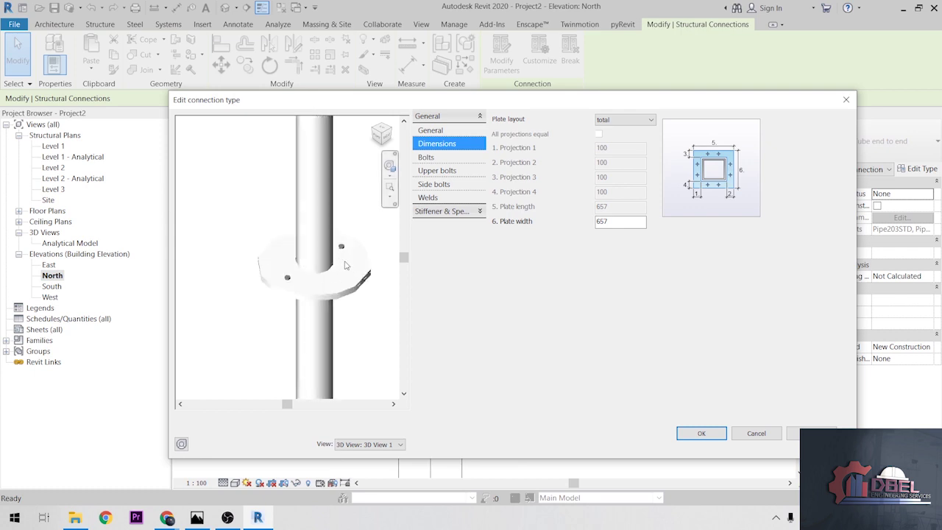
pyautogui.doubleClick(623, 223)
pyautogui.write('350')
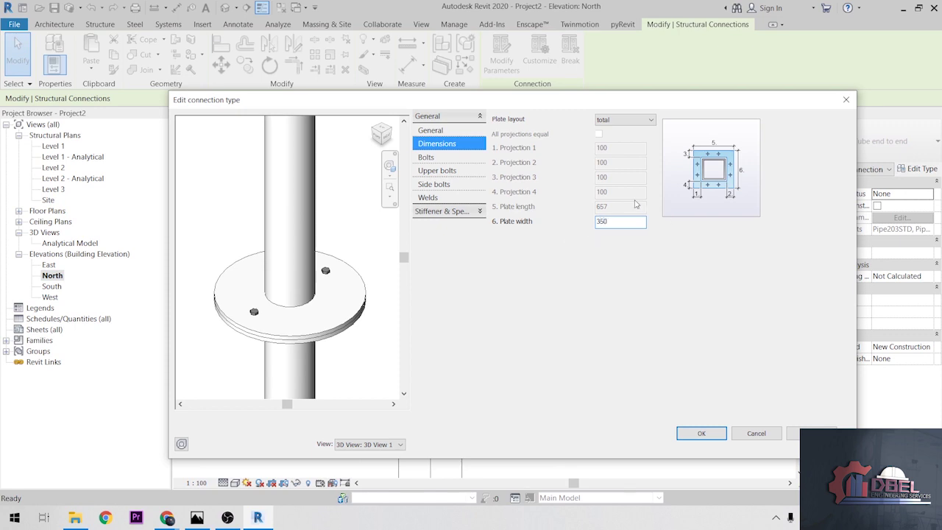
pyautogui.click(452, 157)
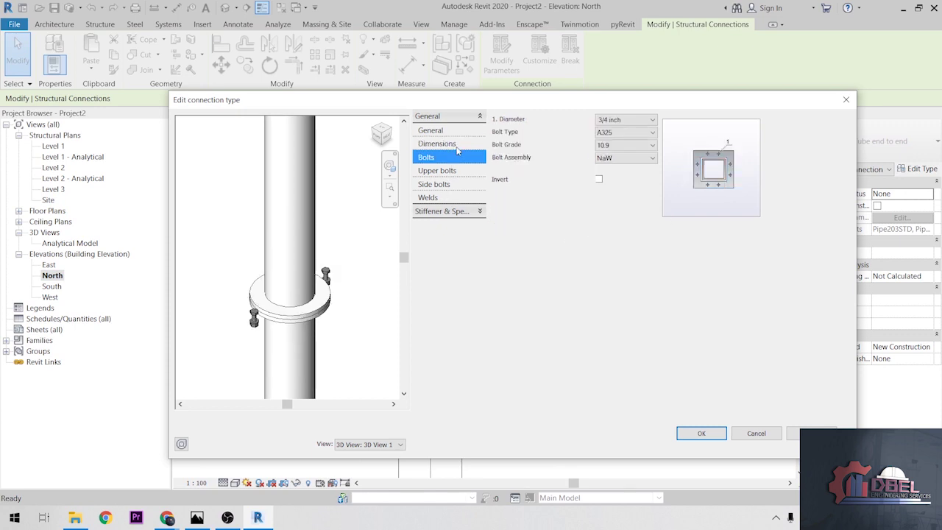
pyautogui.click(458, 149)
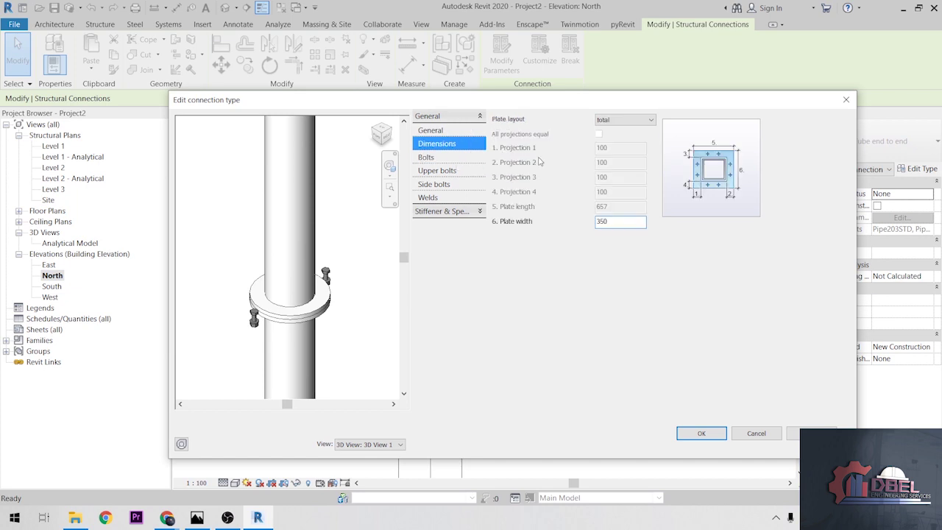
pyautogui.click(574, 221)
pyautogui.write('400')
pyautogui.click(443, 158)
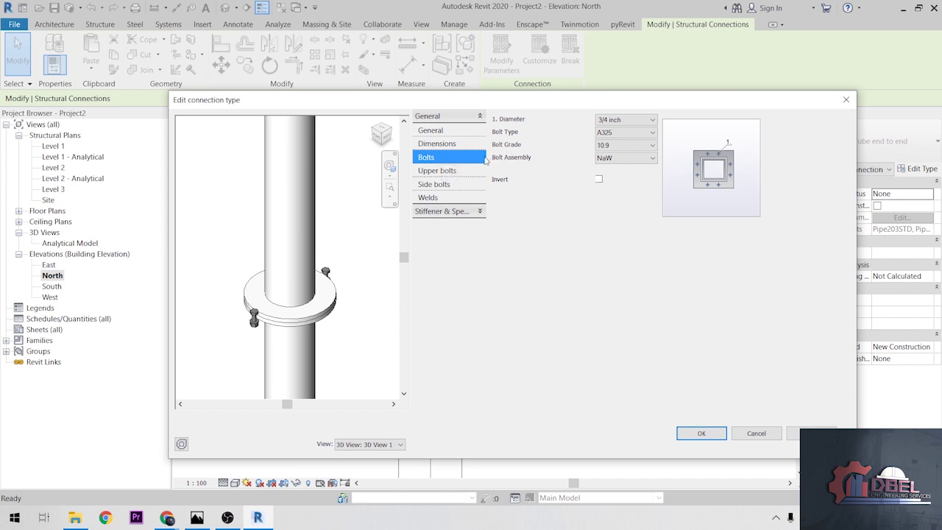
pyautogui.click(465, 147)
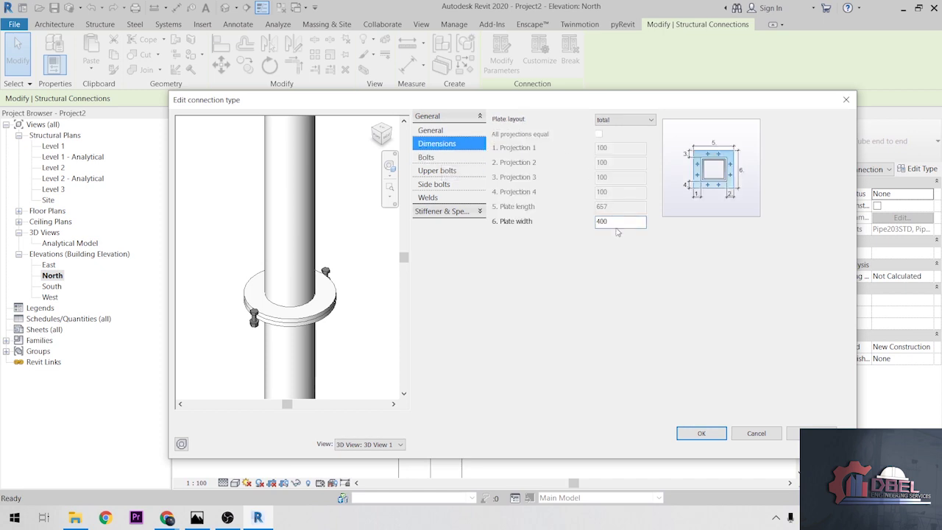
pyautogui.moveTo(609, 222); pyautogui.dragTo(574, 219)
pyautogui.write('600')
# - Set the bolt diameter to 7/8 inch and keep bolt grade 10.9
pyautogui.click(446, 159)
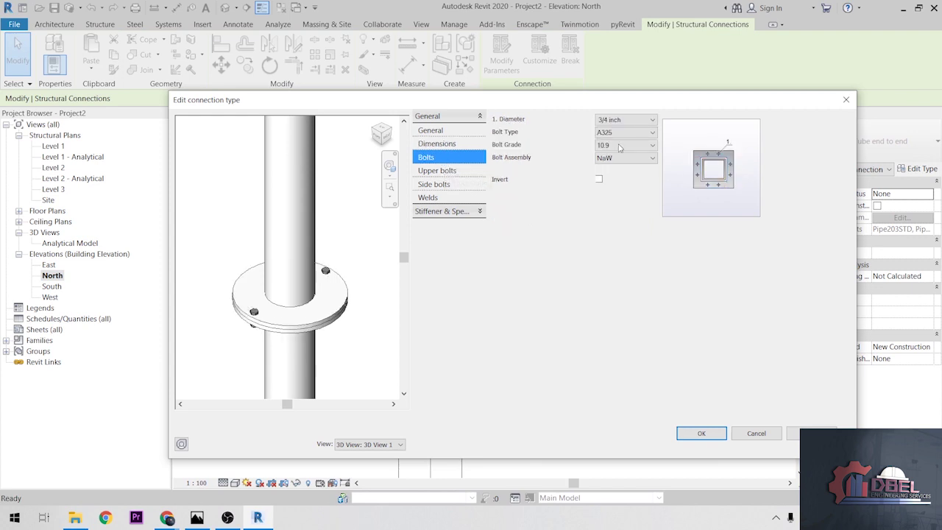
pyautogui.click(630, 122)
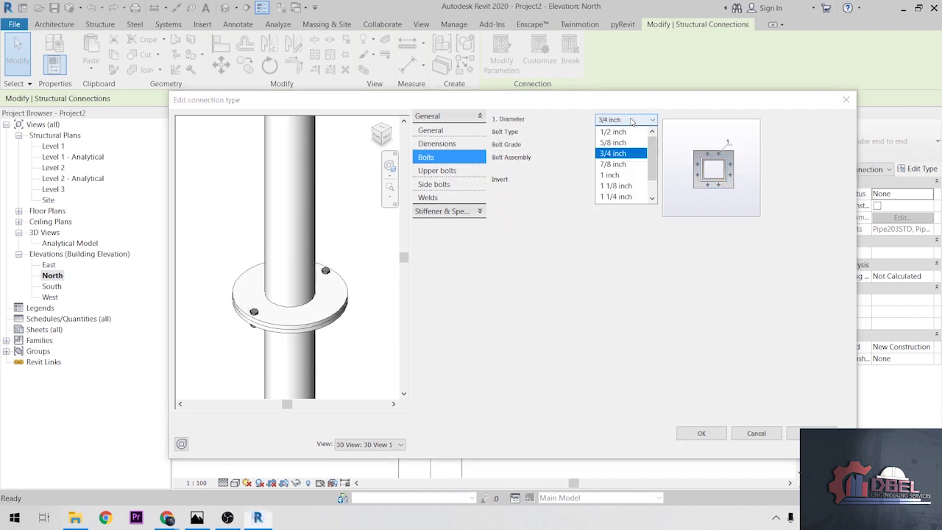
pyautogui.click(621, 165)
pyautogui.click(634, 123)
pyautogui.click(633, 123)
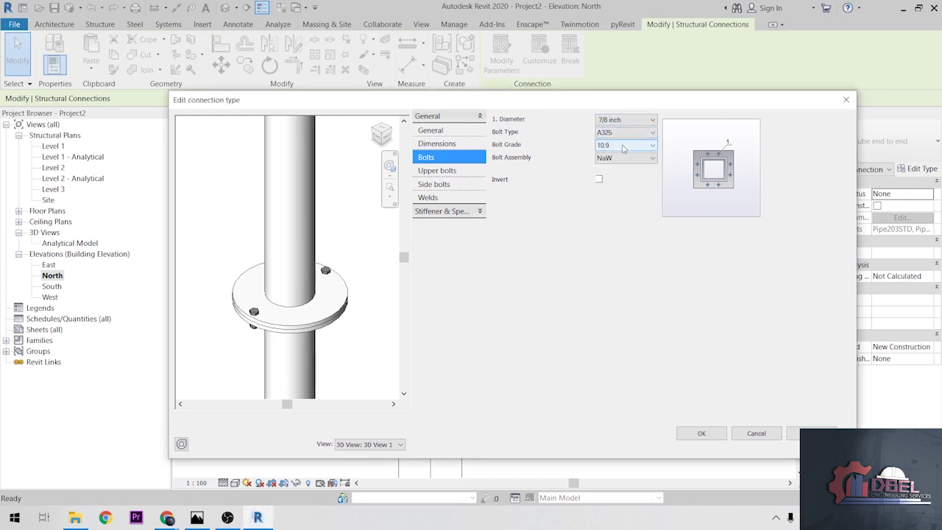
pyautogui.click(623, 146)
pyautogui.click(602, 158)
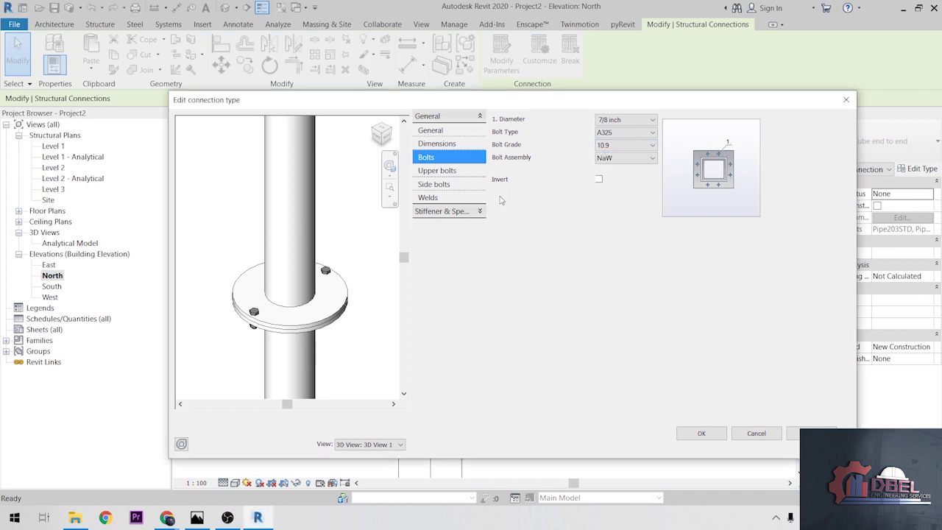
pyautogui.click(452, 170)
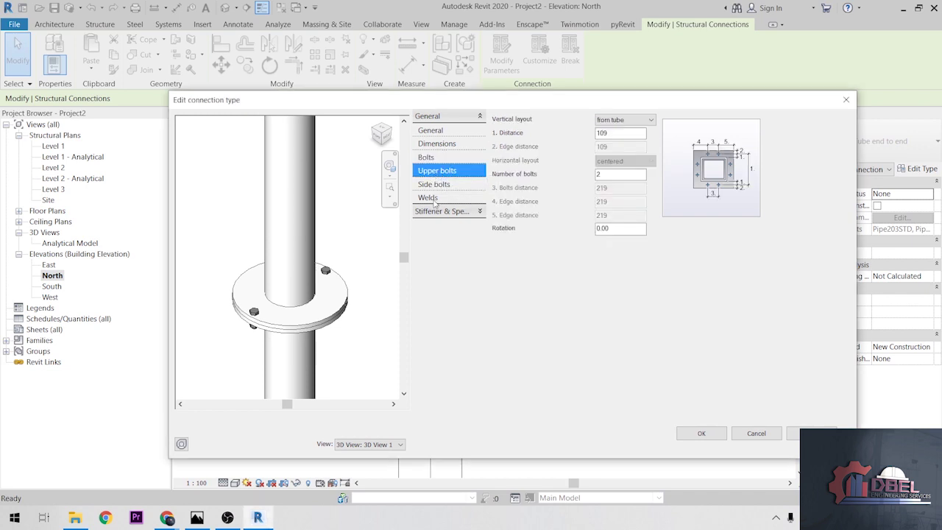
# - Set the upper bolt distance to 80 and the number of upper bolts to 6
pyautogui.doubleClick(616, 133)
pyautogui.write('80')
pyautogui.click(619, 174)
pyautogui.click(196, 518)
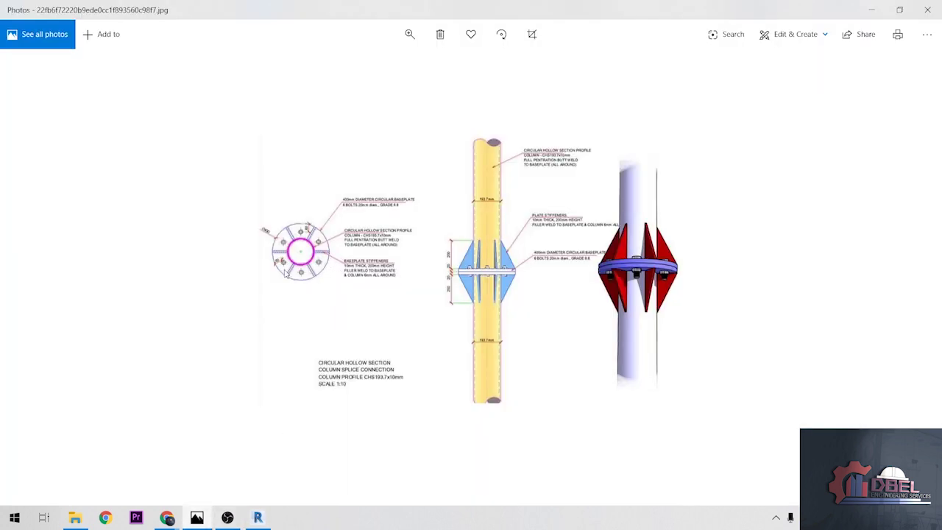
pyautogui.click(871, 9)
pyautogui.write('6')
pyautogui.click(613, 229)
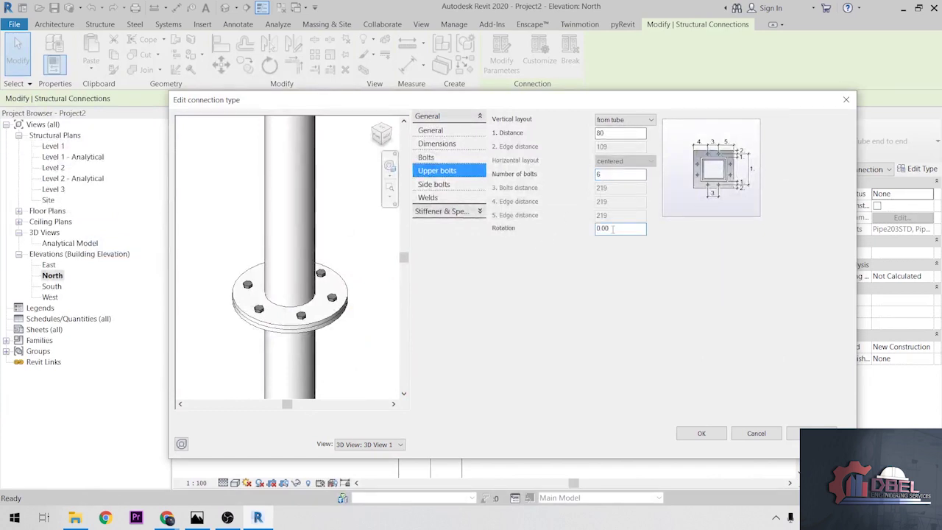
# - Look over the side bolt and weld settings, then show Stiffener 1 under Stiffener & Special
pyautogui.click(458, 186)
pyautogui.click(453, 199)
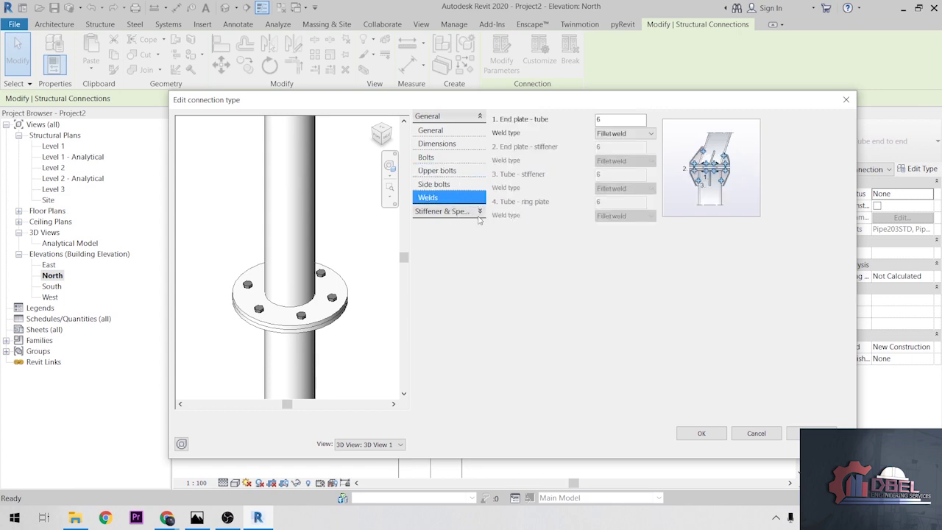
pyautogui.click(479, 211)
pyautogui.click(469, 147)
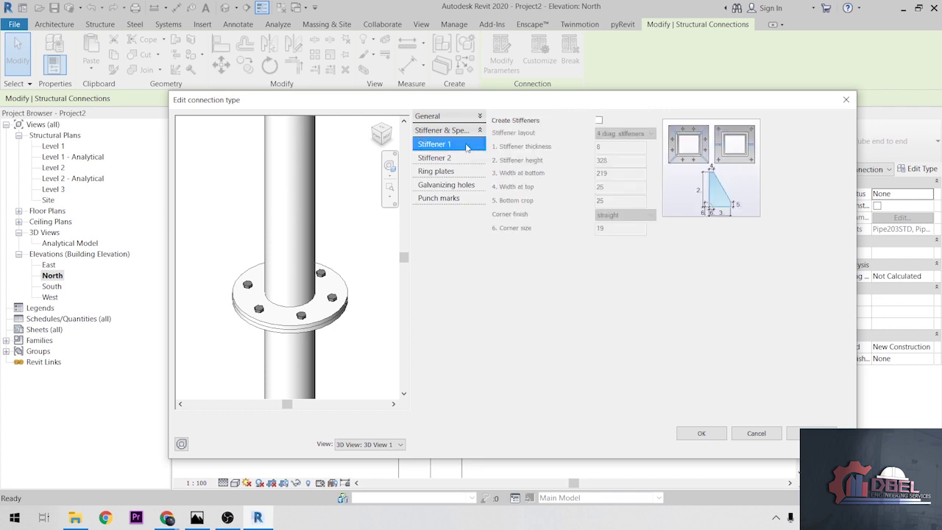
# - Turn on stiffeners with thickness 6 and height 250
pyautogui.click(599, 121)
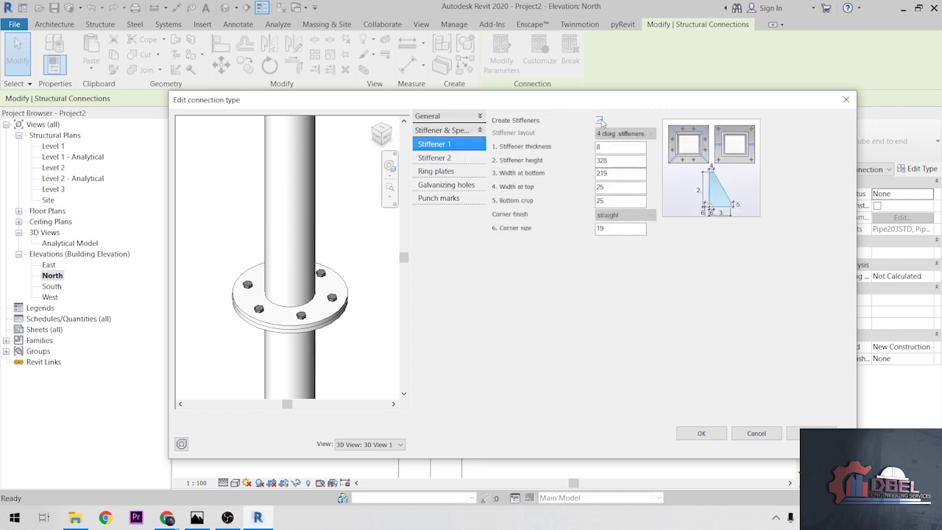
pyautogui.click(608, 146)
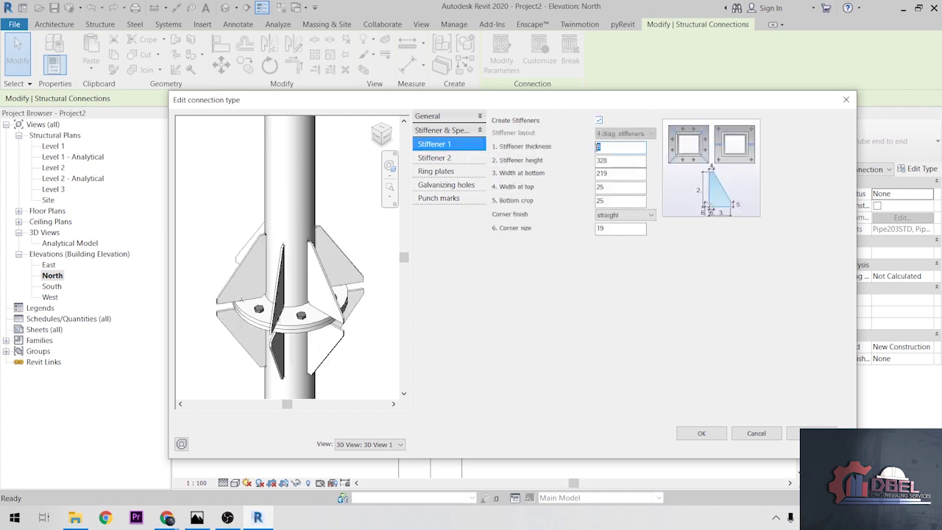
pyautogui.write('6')
pyautogui.click(617, 160)
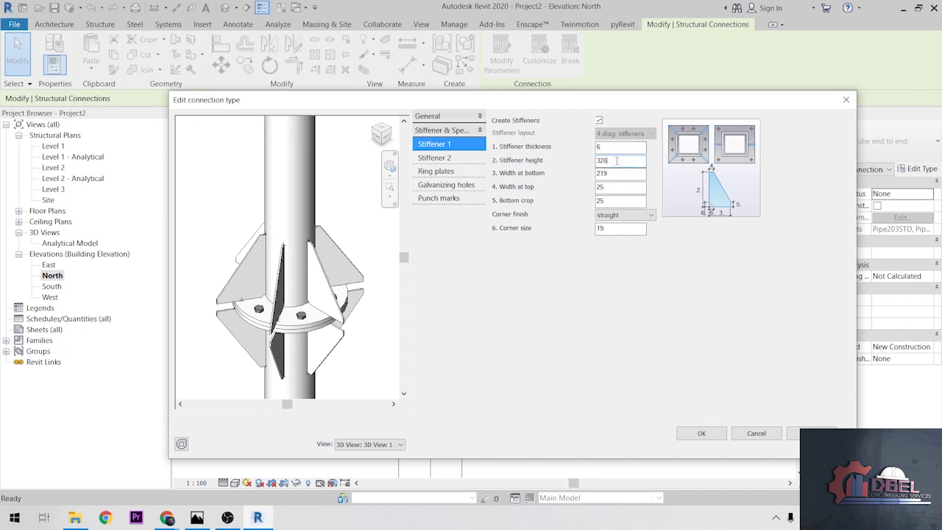
pyautogui.moveTo(623, 161); pyautogui.dragTo(590, 157)
pyautogui.write('250')
# - Set the stiffener bottom width to 130, after first trying 150
pyautogui.click(617, 175)
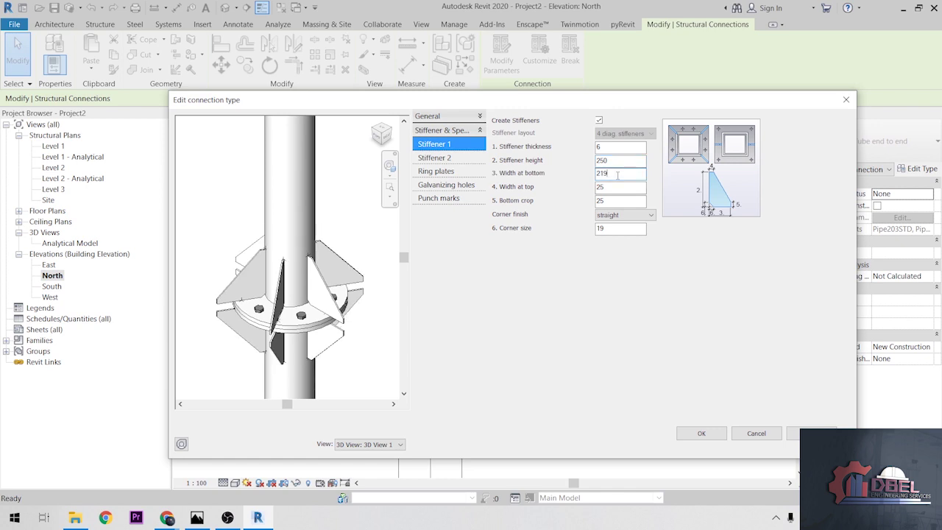
pyautogui.moveTo(618, 175); pyautogui.dragTo(584, 172)
pyautogui.write('200')
pyautogui.click(611, 188)
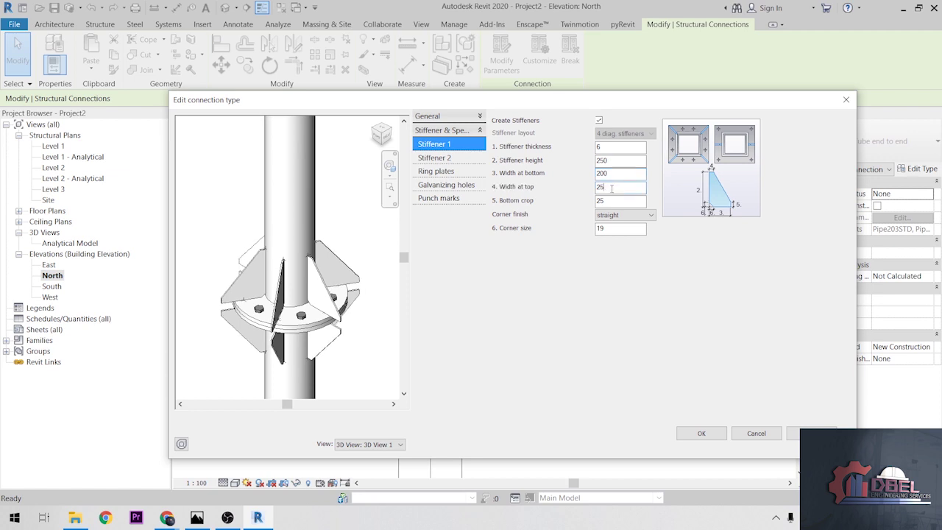
pyautogui.moveTo(611, 173); pyautogui.dragTo(590, 170)
pyautogui.write('150')
pyautogui.click(611, 160)
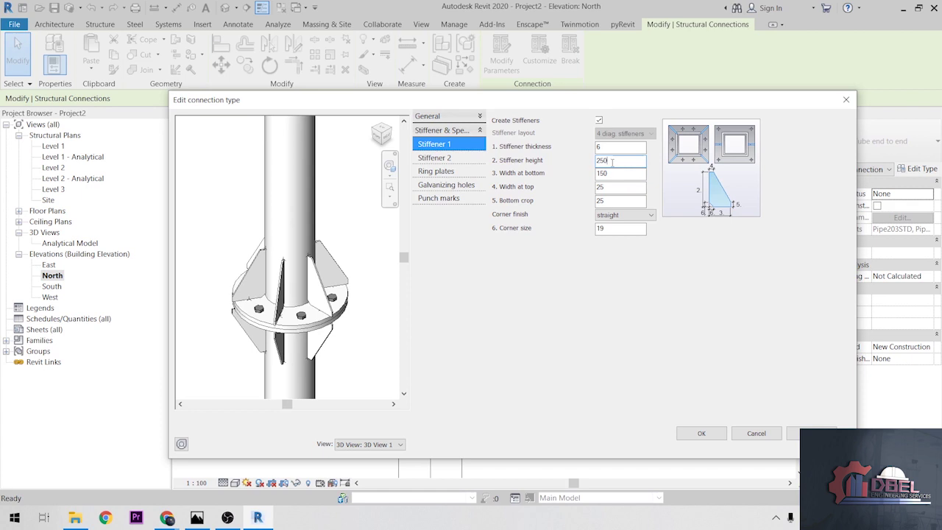
pyautogui.moveTo(609, 173); pyautogui.dragTo(575, 175)
pyautogui.write('130')
pyautogui.click(610, 188)
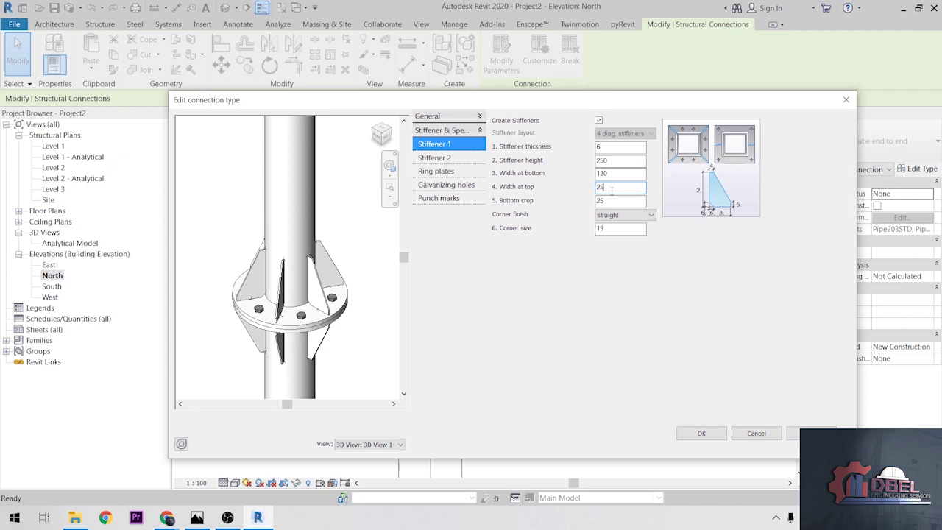
# - Set stiffener top width 30, bottom crop 50 and corner size 25
pyautogui.moveTo(611, 191); pyautogui.dragTo(584, 187)
pyautogui.write('30')
pyautogui.moveTo(618, 201); pyautogui.dragTo(586, 201)
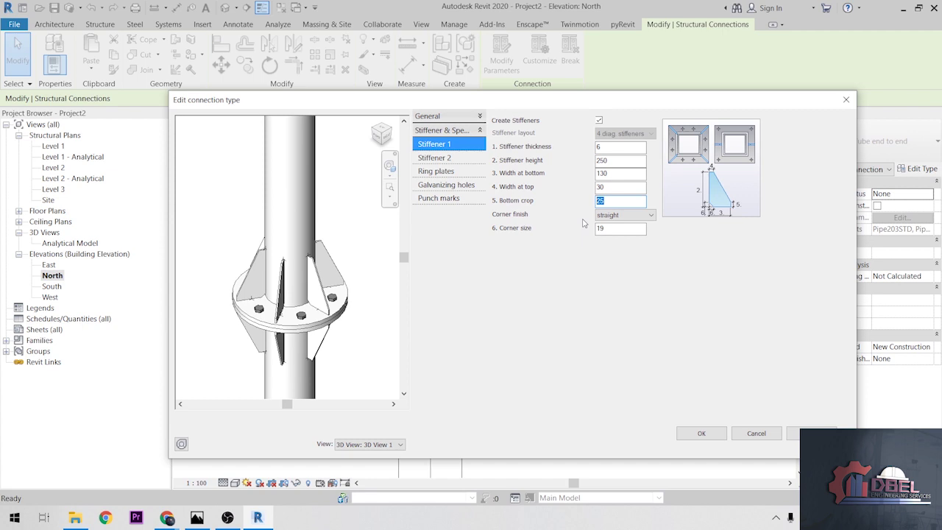
pyautogui.write('50')
pyautogui.click(614, 229)
pyautogui.moveTo(616, 228); pyautogui.dragTo(595, 228)
pyautogui.write('25')
pyautogui.click(620, 201)
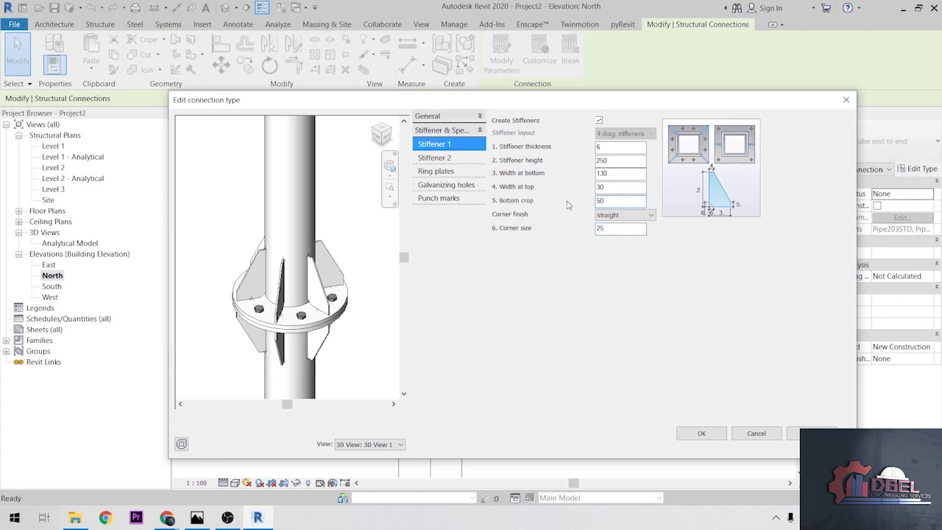
pyautogui.click(463, 160)
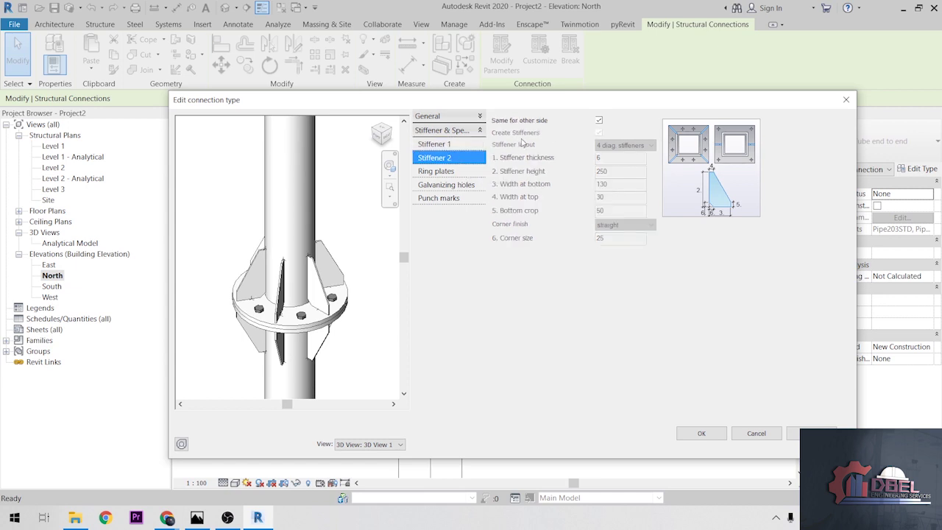
# - Pan and orbit the connection preview, then reset it to a straight-on view
pyautogui.moveTo(322, 298); pyautogui.dragTo(330, 240, button='middle')
pyautogui.click(389, 168)
pyautogui.moveTo(392, 177); pyautogui.dragTo(319, 246)
pyautogui.click(382, 133)
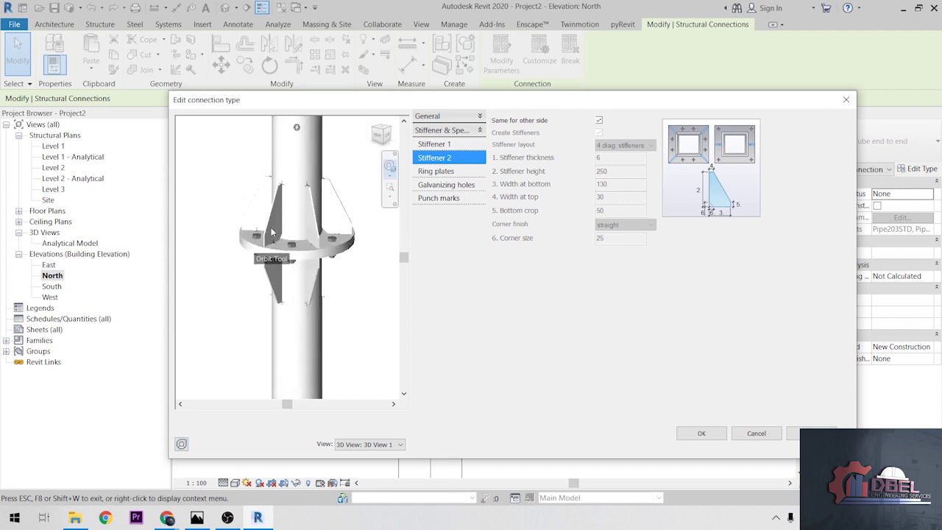
# - Show the Ring plates settings and turn on ring plates at tube 1
pyautogui.click(437, 170)
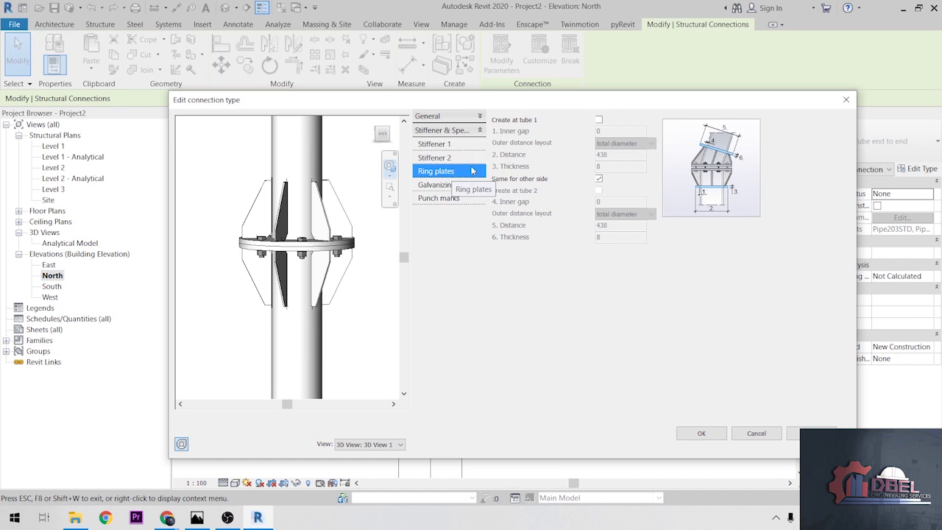
pyautogui.click(390, 168)
pyautogui.scroll(3, 307, 176)
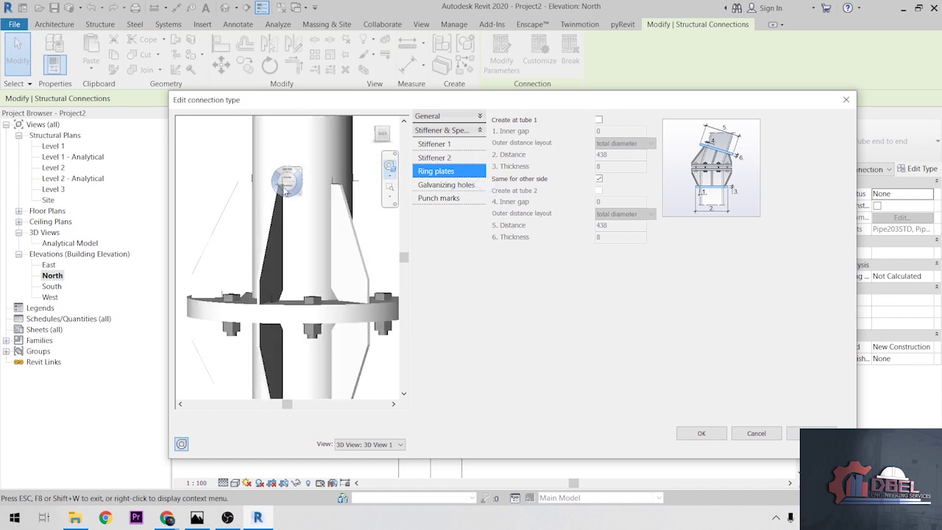
pyautogui.scroll(-3, 298, 188)
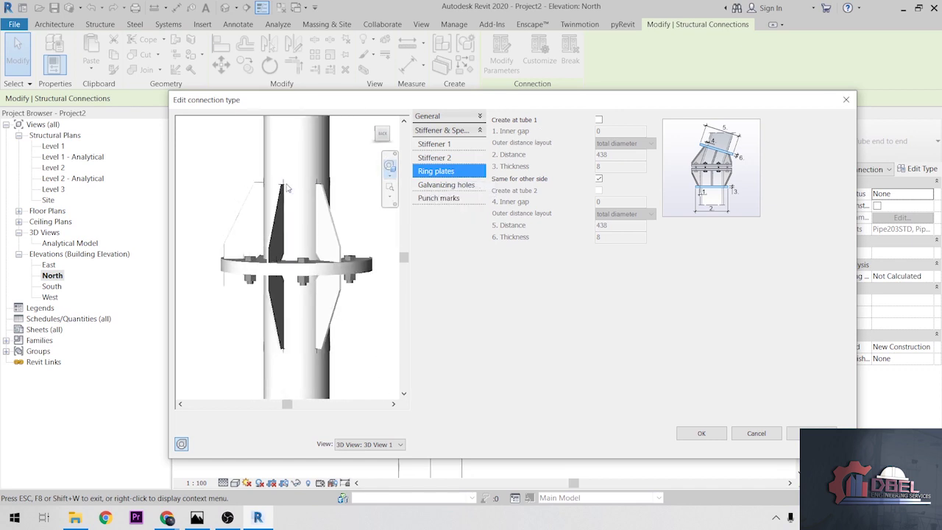
pyautogui.click(599, 120)
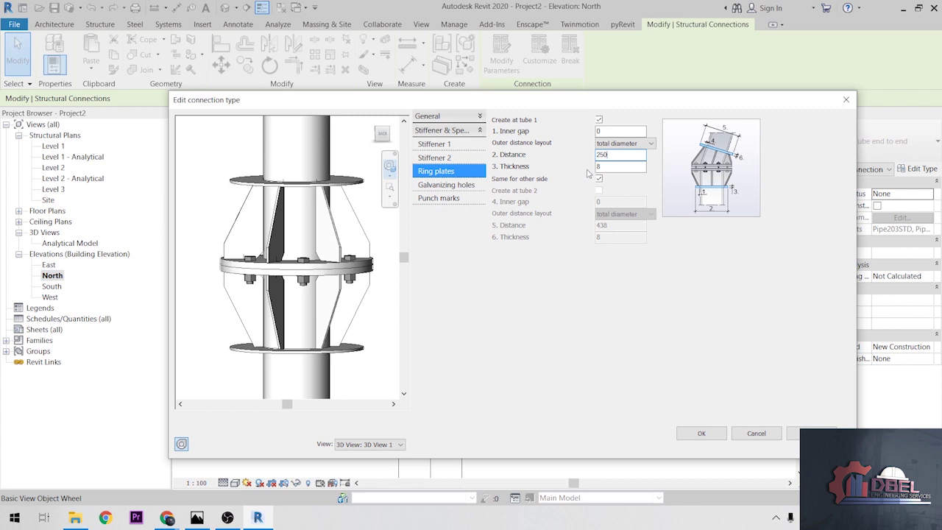
# - Set ring plate distance 300 and thickness 20, then confirm the connection type
pyautogui.click(620, 167)
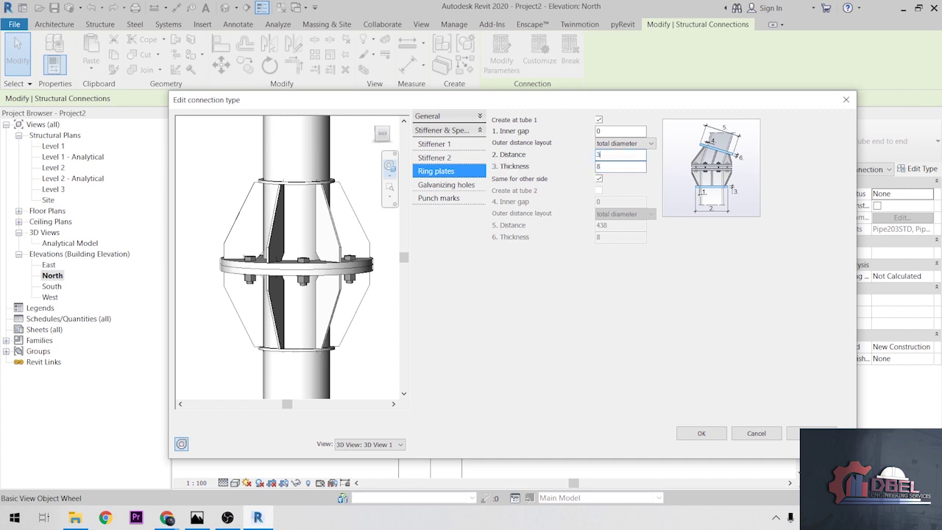
pyautogui.click(617, 168)
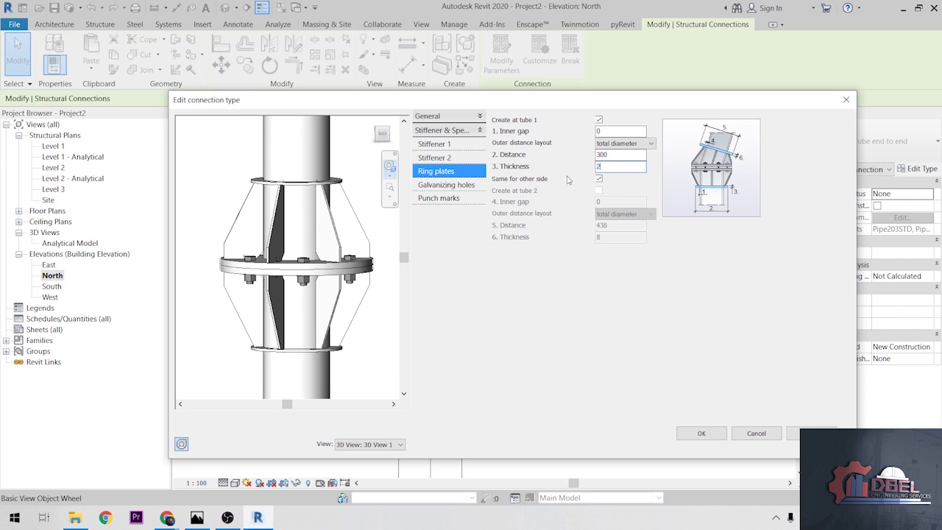
pyautogui.click(619, 155)
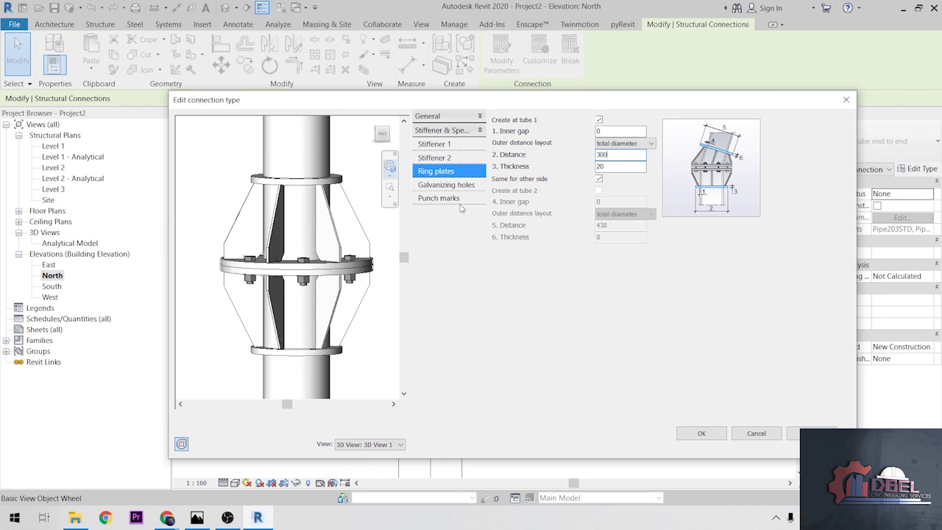
pyautogui.click(700, 433)
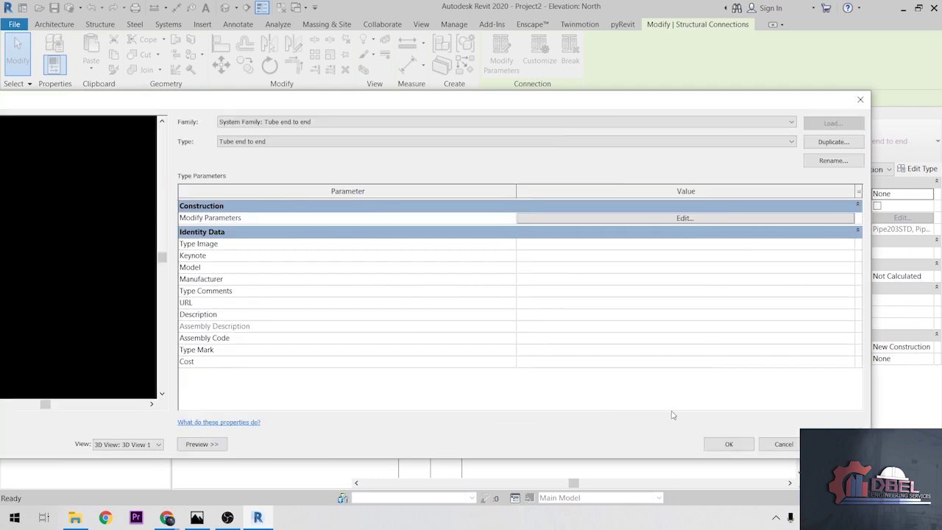
# - Close Type Properties, deselect the connection, and set the North elevation to Shaded
pyautogui.click(728, 445)
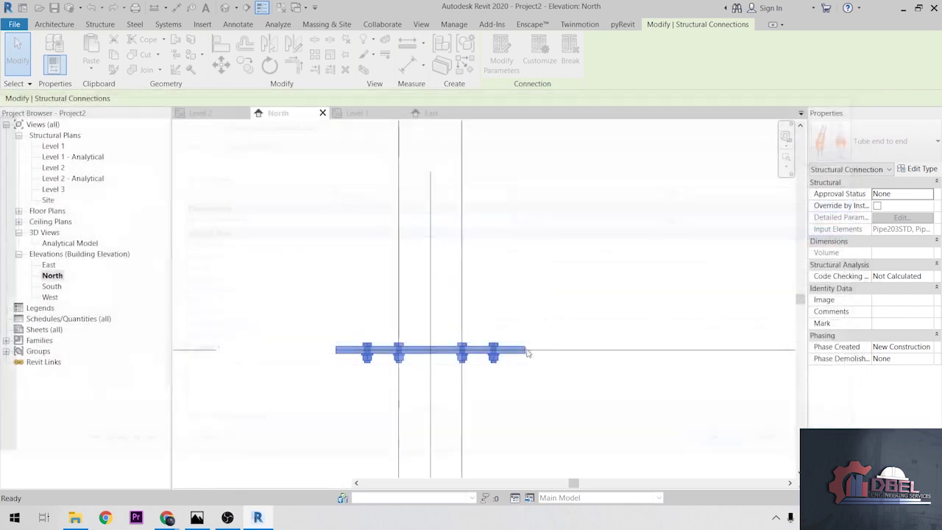
pyautogui.click(539, 294)
pyautogui.scroll(-3, 611, 275)
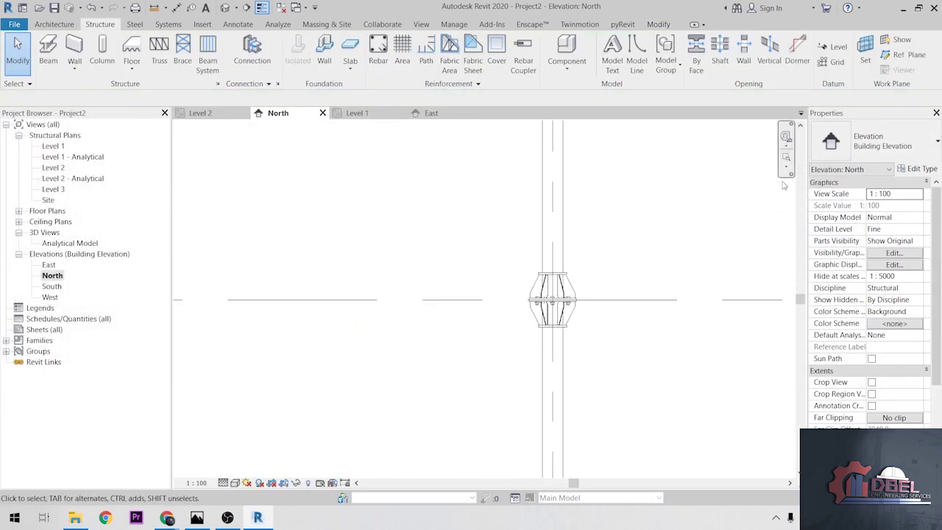
pyautogui.moveTo(552, 298); pyautogui.dragTo(511, 307, button='middle')
pyautogui.click(235, 484)
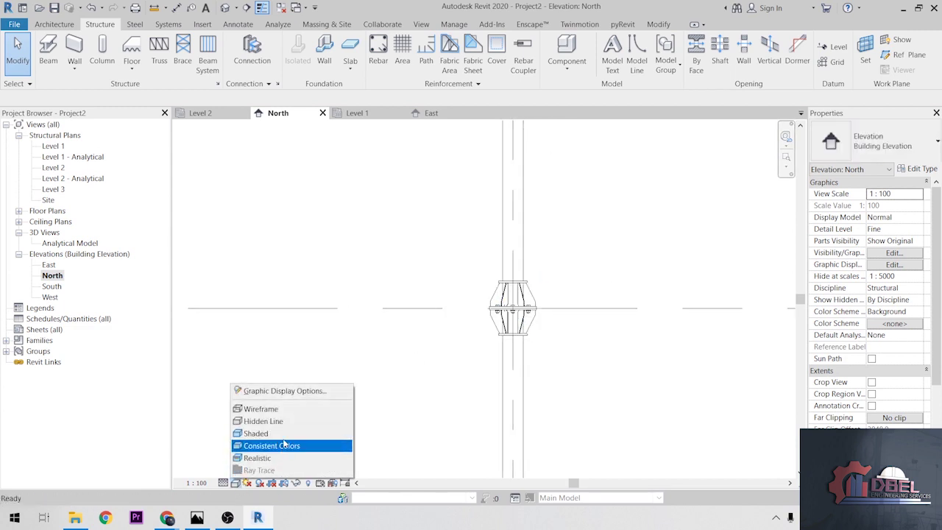
pyautogui.click(265, 433)
pyautogui.scroll(4, 610, 283)
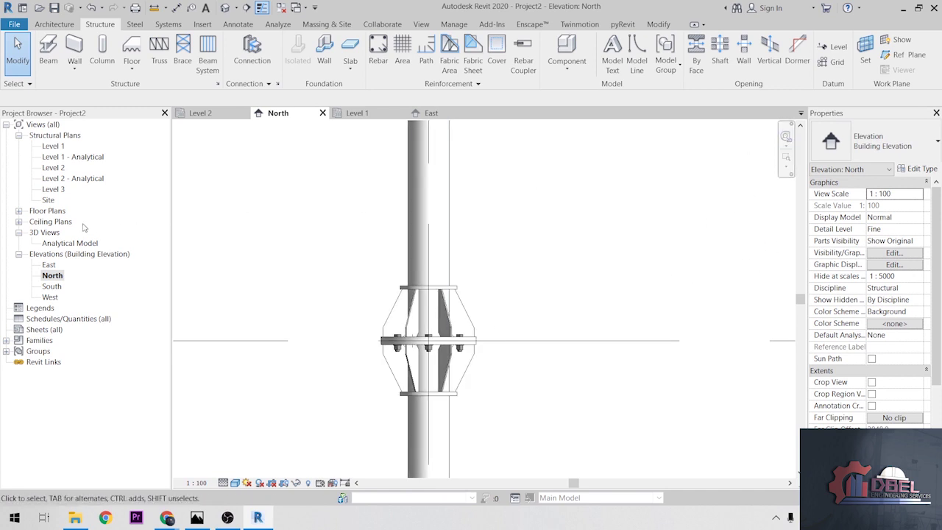
# - Open the default 3D view at Fine detail in Consistent Colors style
pyautogui.click(225, 7)
pyautogui.keyDown('shift'); pyautogui.moveTo(450, 318); pyautogui.dragTo(312, 456, button='middle'); pyautogui.keyUp('shift')
pyautogui.click(224, 483)
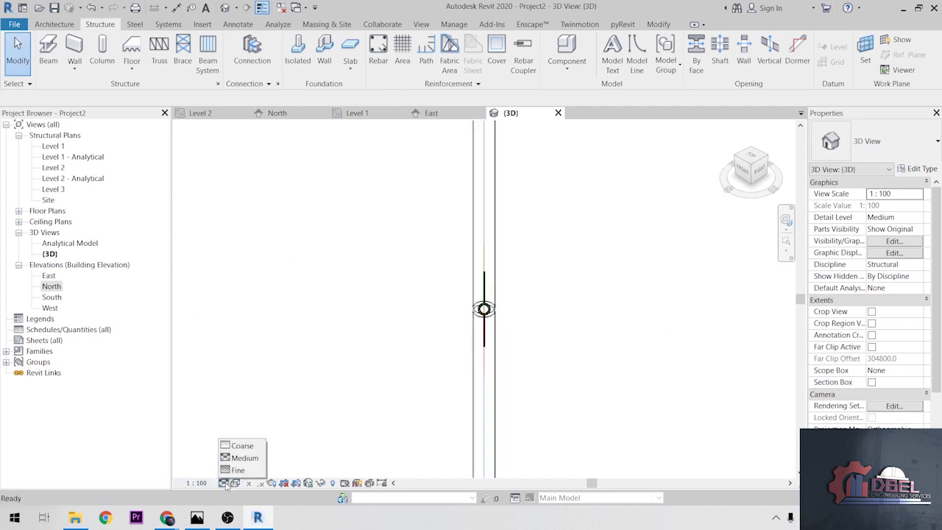
pyautogui.click(236, 472)
pyautogui.click(236, 483)
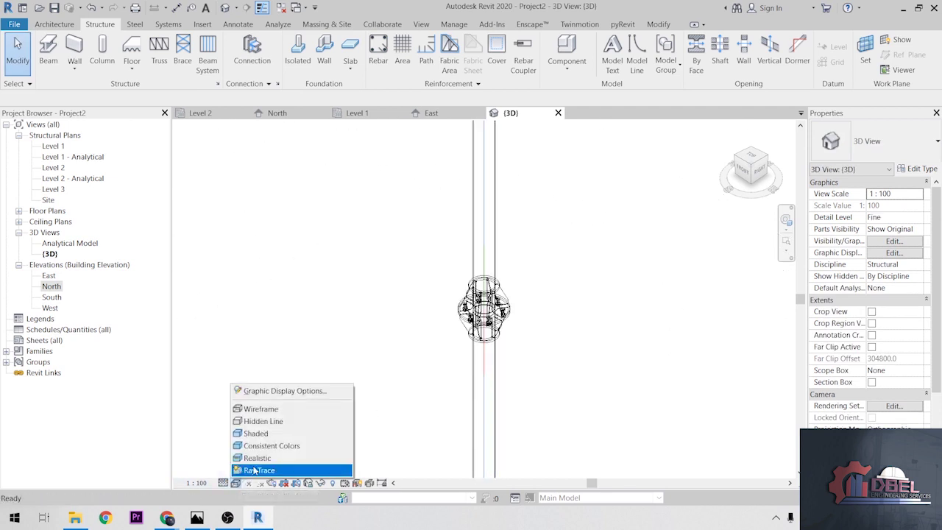
pyautogui.click(271, 445)
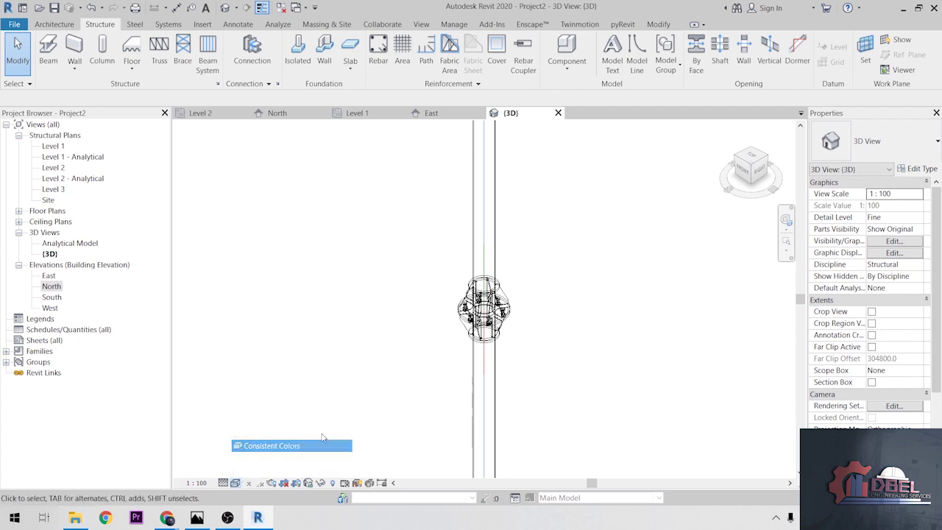
# - Orbit and zoom the 3D view to inspect the stiffened, ring-plated splice
pyautogui.scroll(3, 501, 321)
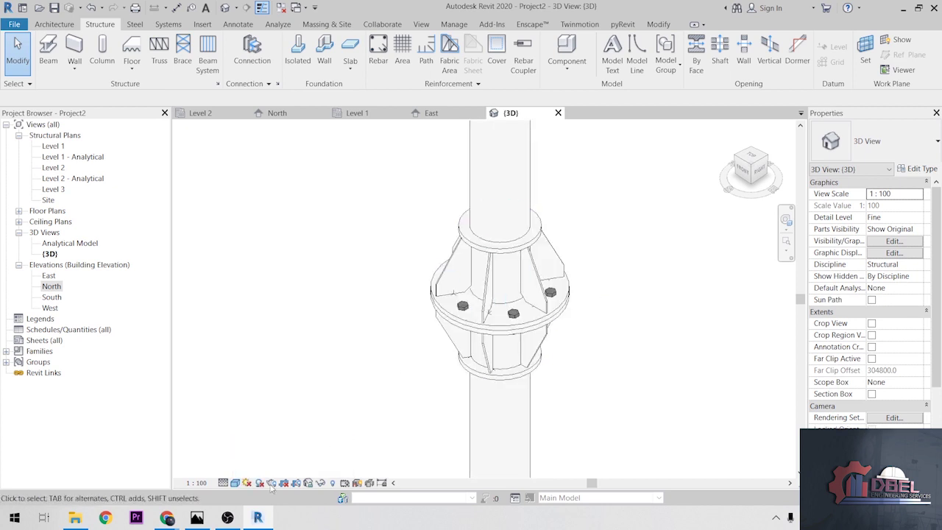
pyautogui.keyDown('shift'); pyautogui.moveTo(329, 419); pyautogui.dragTo(346, 442, button='middle'); pyautogui.keyUp('shift')
pyautogui.click(786, 219)
pyautogui.moveTo(642, 291); pyautogui.dragTo(506, 255)
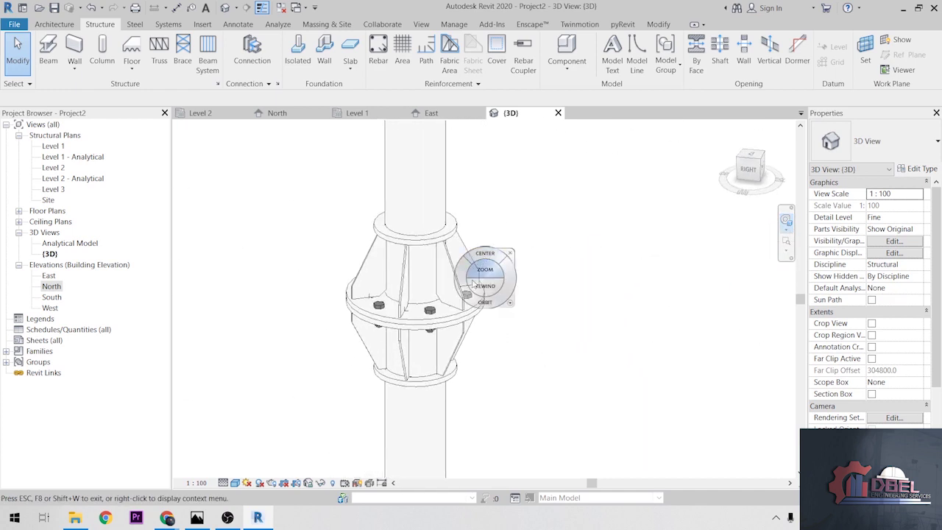
pyautogui.click(474, 278)
pyautogui.scroll(2, 528, 267)
pyautogui.scroll(-2, 515, 279)
pyautogui.click(786, 219)
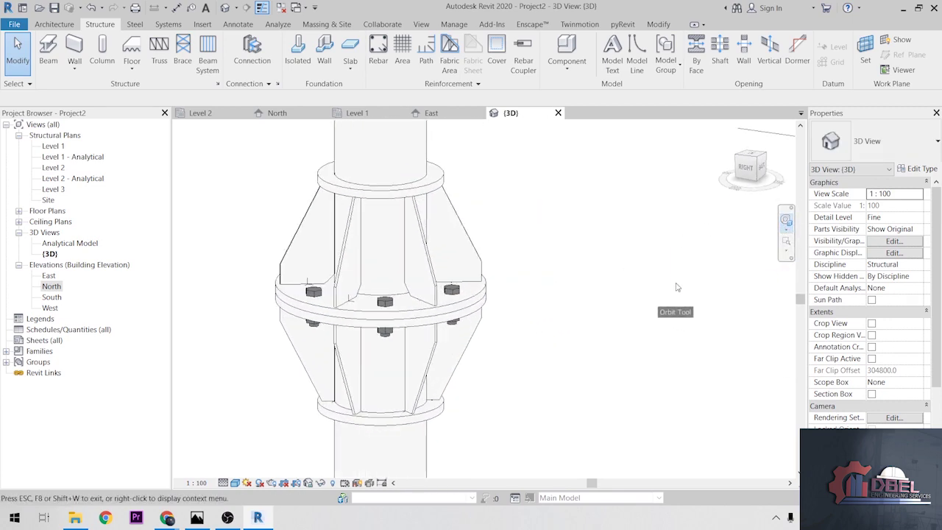